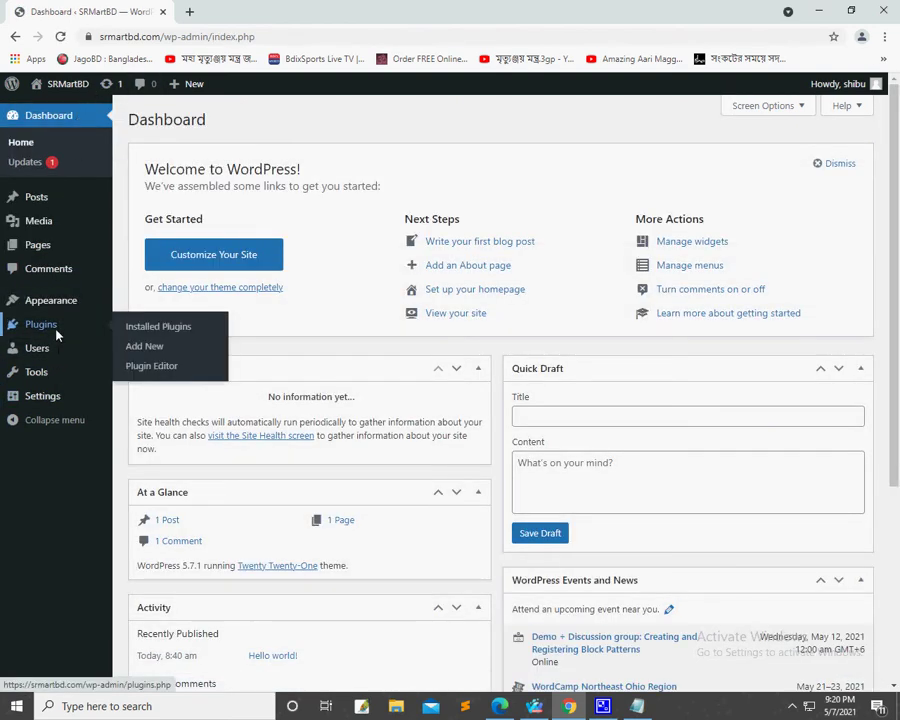
# Step: Go to Plugins › Add New to browse the featured plugins available to install
pyautogui.click(58, 331)
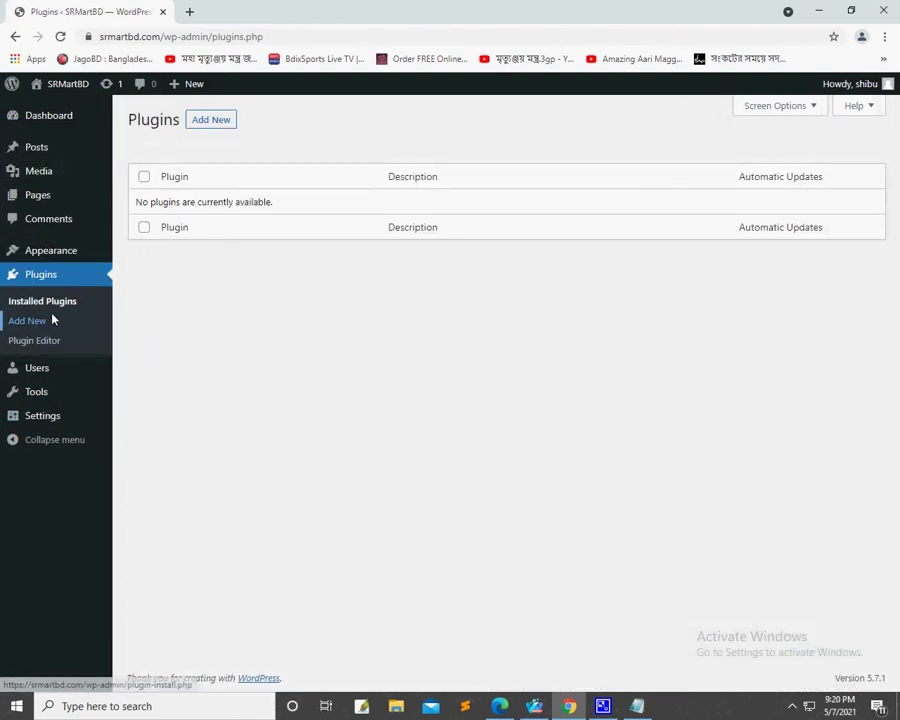
pyautogui.click(27, 320)
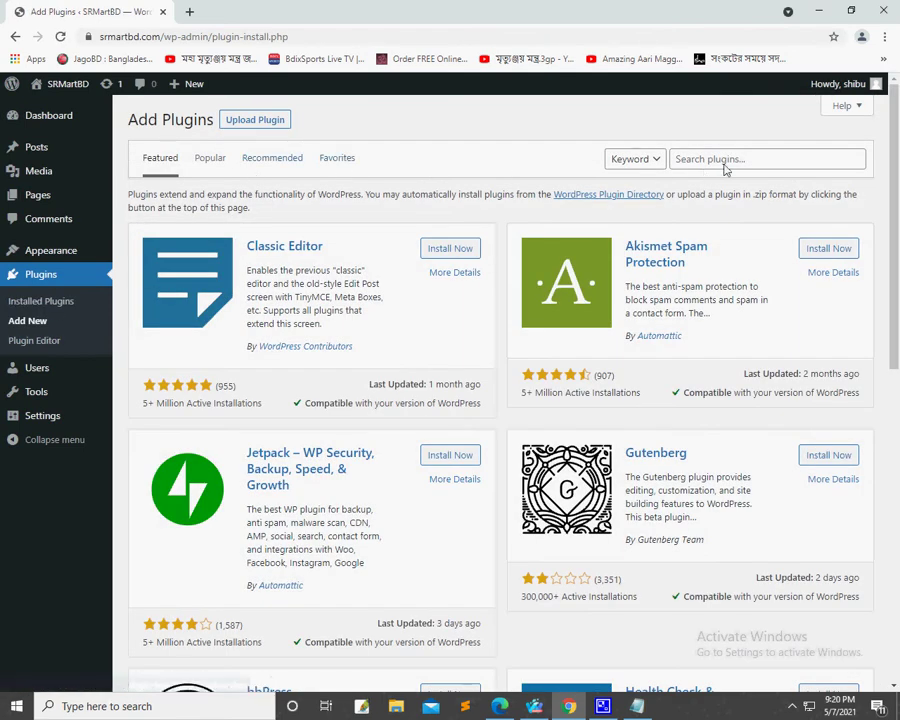
pyautogui.click(726, 168)
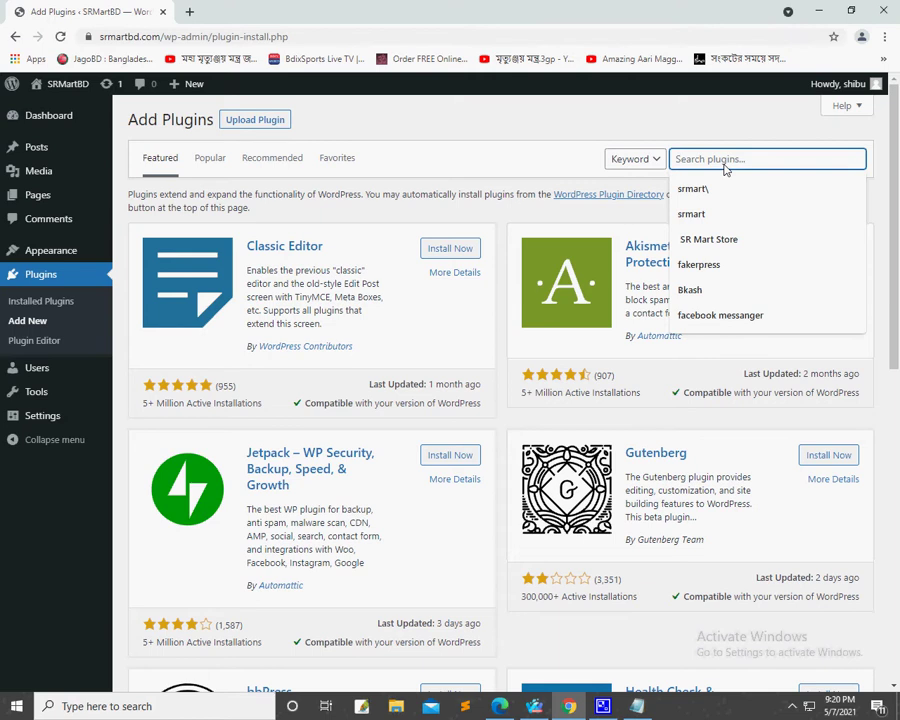
# Step: Search the plugin directory for 'ecommerce' and install WooCommerce from the results
pyautogui.write('e')
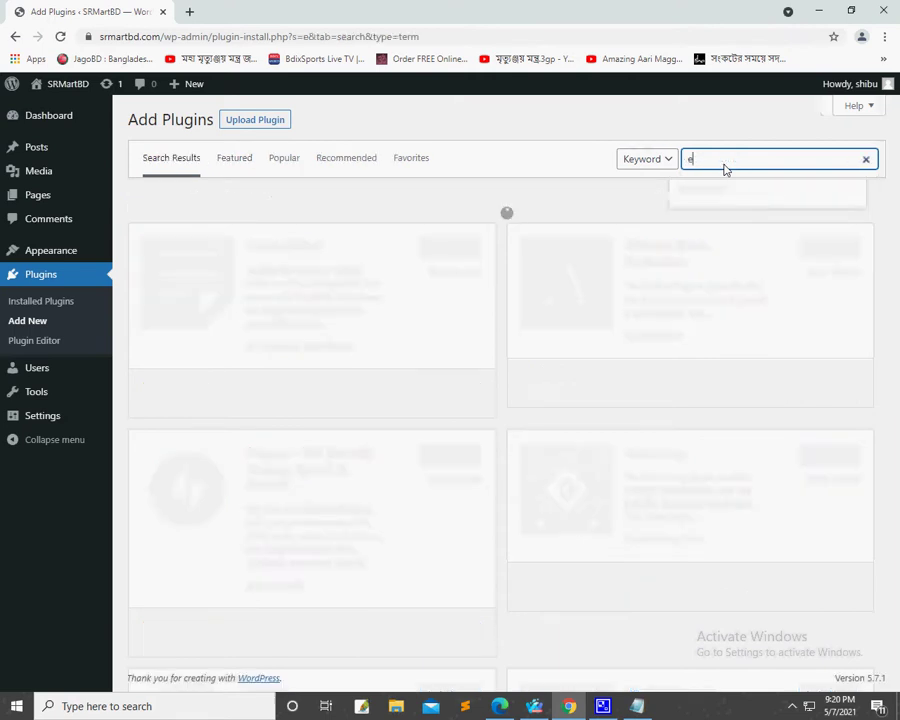
pyautogui.press('BackSpace')
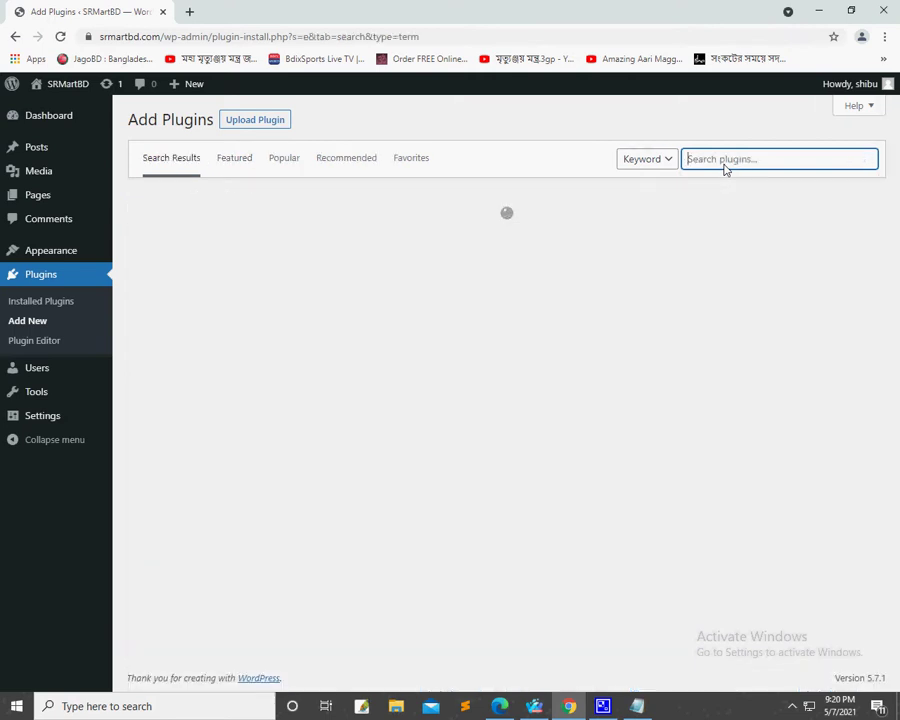
pyautogui.write('ecommerce')
pyautogui.click(733, 190)
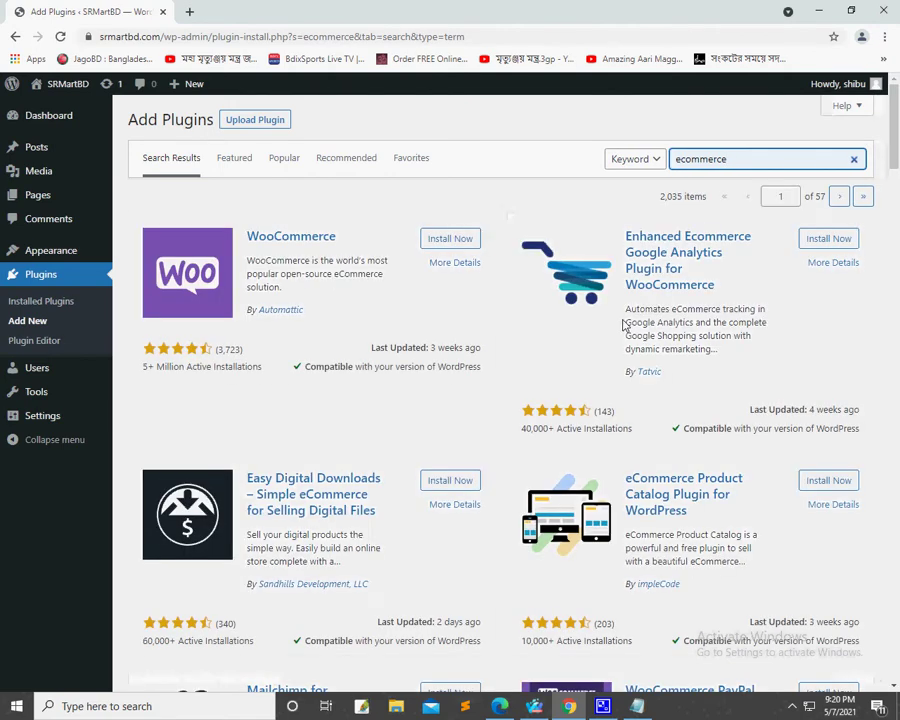
pyautogui.click(446, 244)
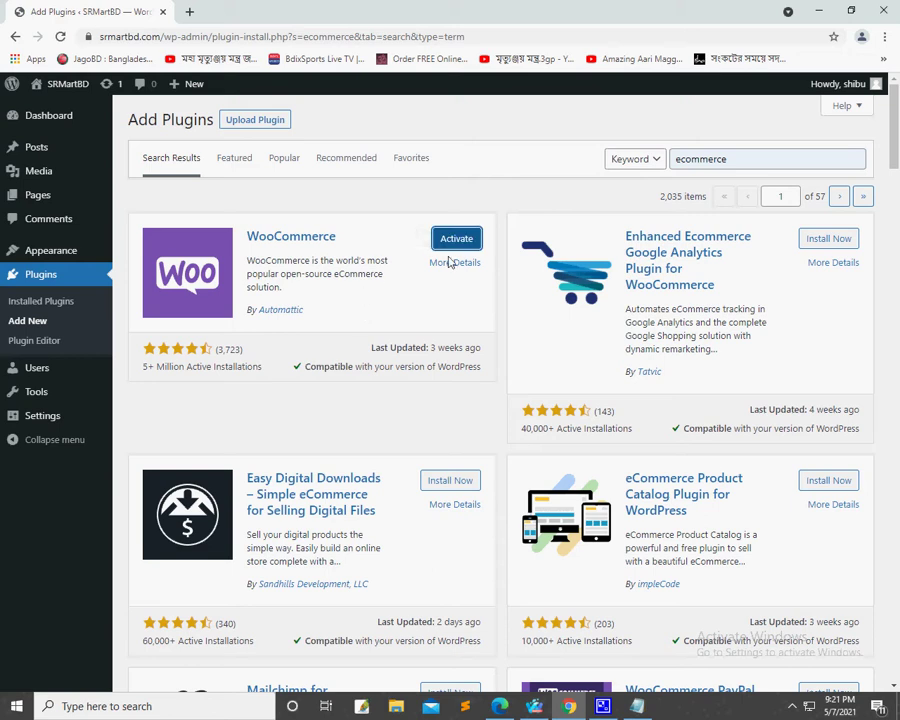
# Step: Activate the newly installed WooCommerce plugin to launch its setup wizard
pyautogui.click(458, 238)
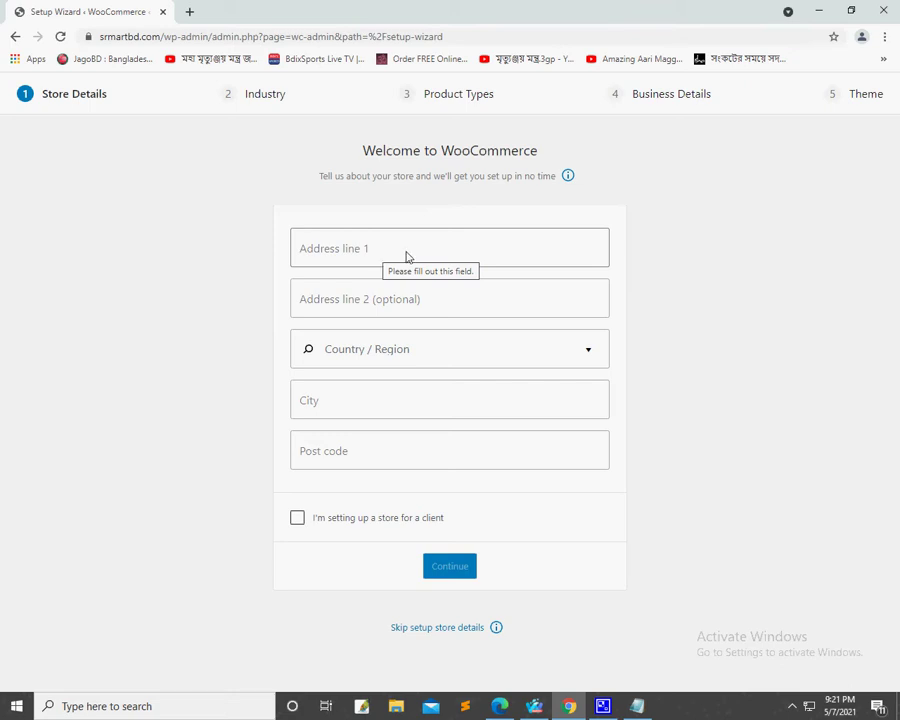
# Step: Replace the autofilled Address line 1 with the store's street address
pyautogui.click(406, 257)
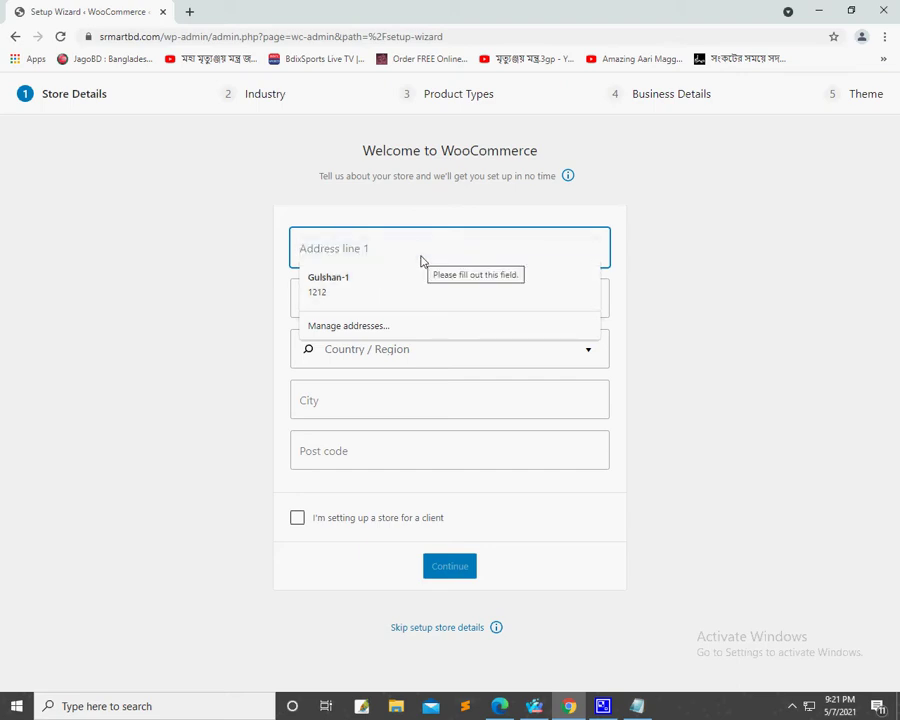
pyautogui.click(388, 281)
pyautogui.click(403, 298)
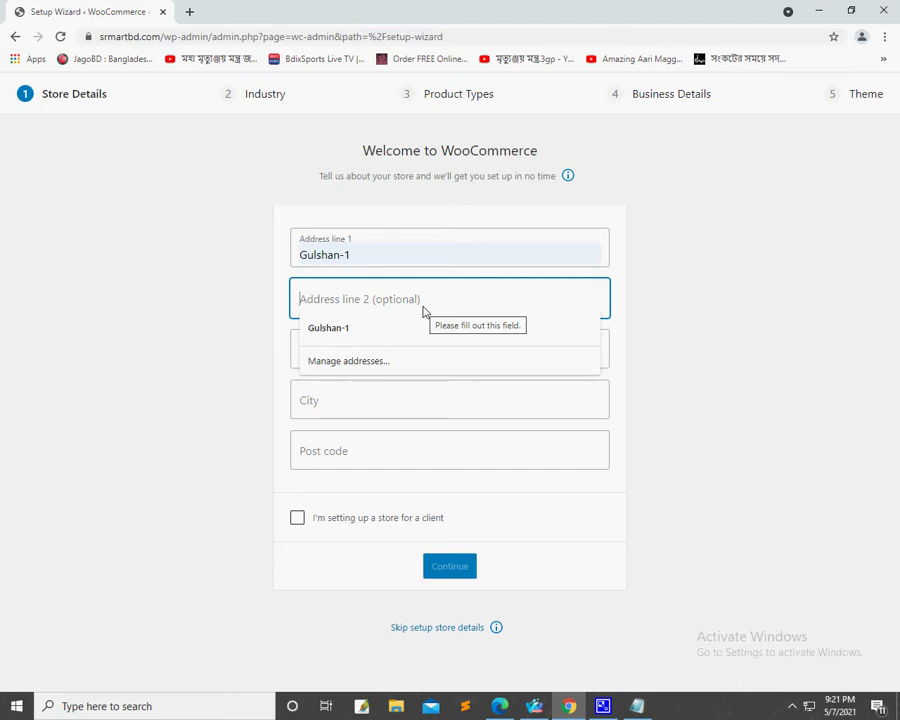
pyautogui.click(406, 252)
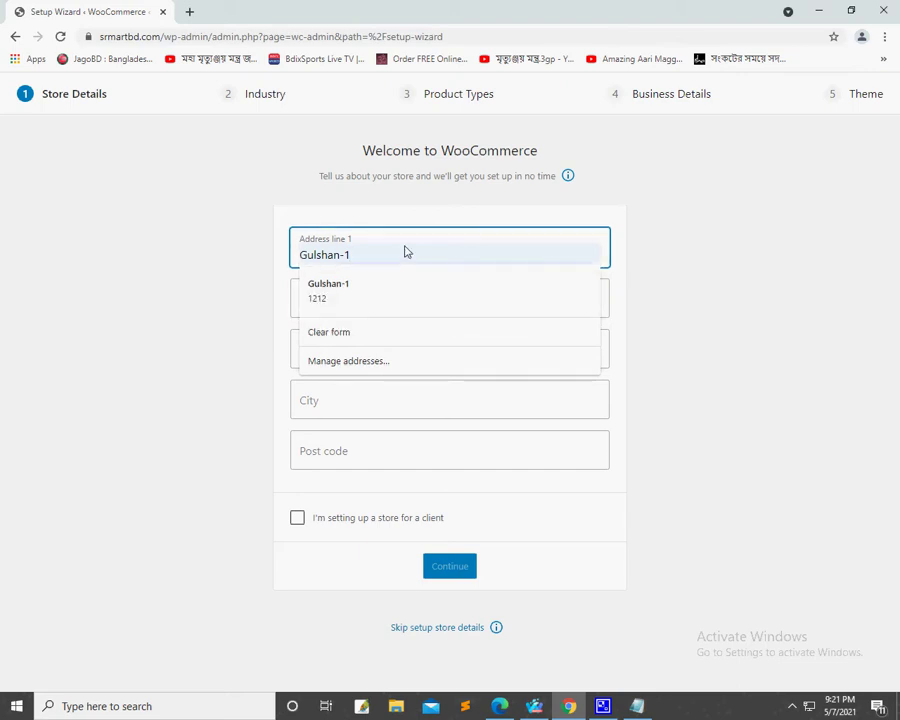
pyautogui.press('BackSpace')
pyautogui.press('BackSpace')
pyautogui.press('BackSpace')
pyautogui.press('BackSpace')
pyautogui.press('BackSpace')
pyautogui.press('BackSpace')
pyautogui.press('BackSpace')
pyautogui.press('BackSpace')
pyautogui.press('BackSpace')
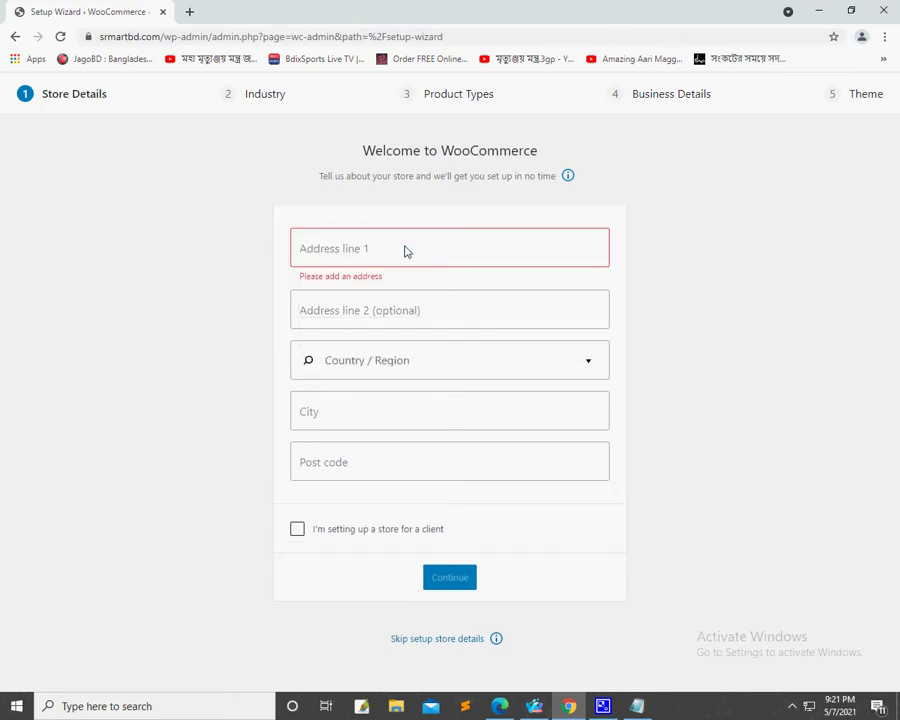
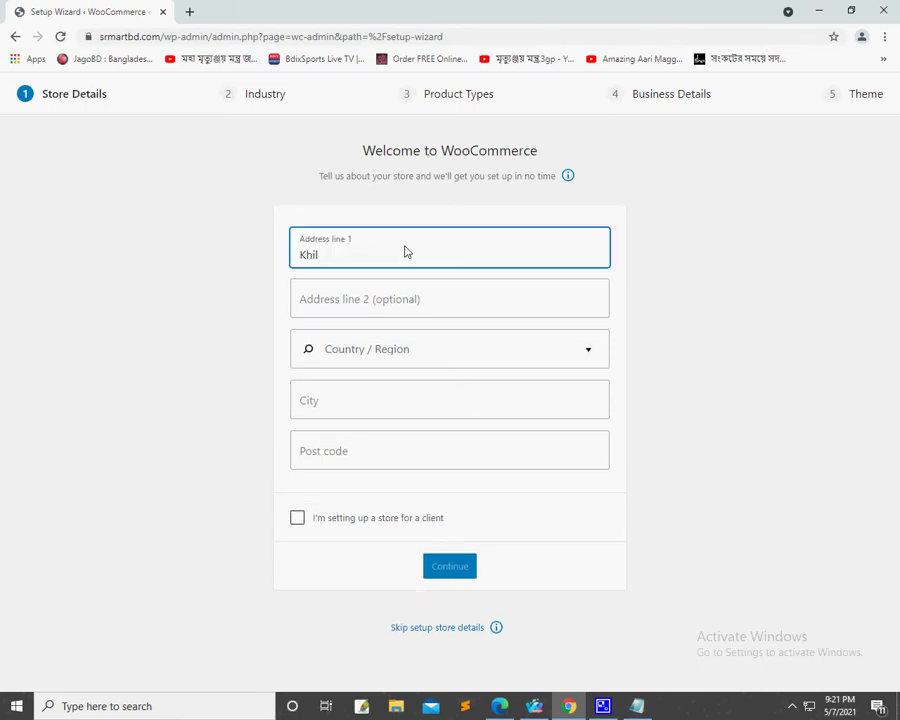
pyautogui.press('Left')
pyautogui.press('Left')
pyautogui.press('Left')
pyautogui.press('Left')
pyautogui.press('Left')
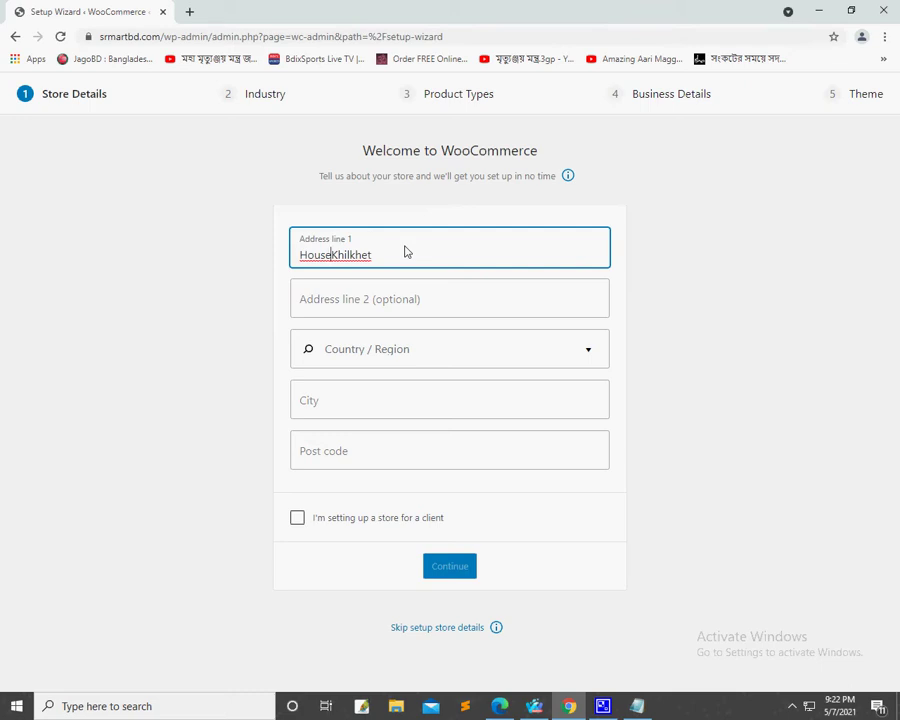
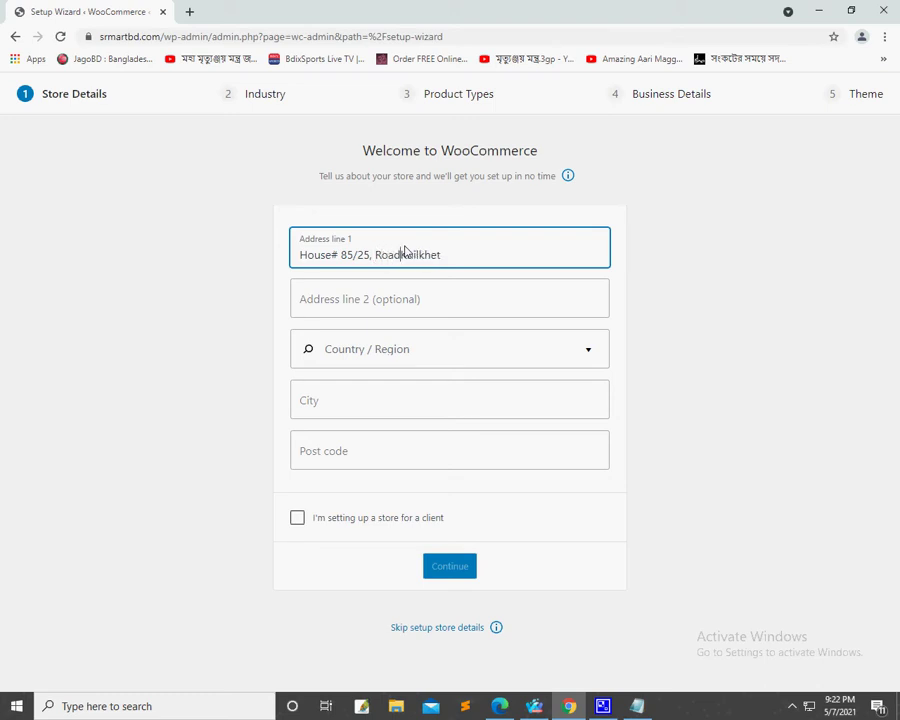
# Step: Enter the store's area and post code, Dhaka-1229, in Address line 2
pyautogui.click(399, 303)
pyautogui.write('Dah')
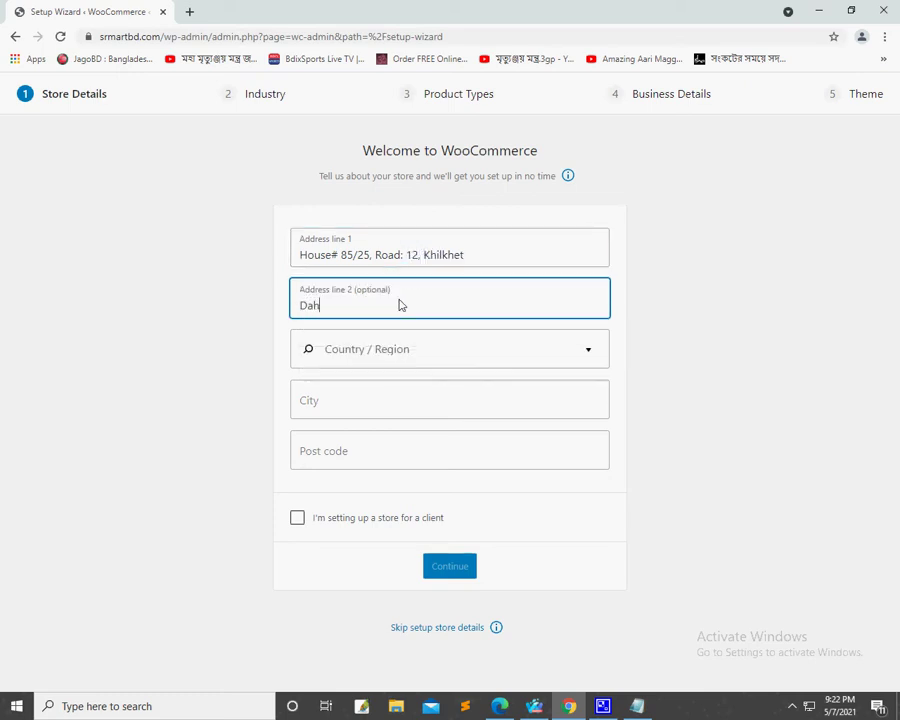
pyautogui.press('BackSpace')
pyautogui.press('BackSpace')
pyautogui.write('haka-1229')
pyautogui.click(438, 364)
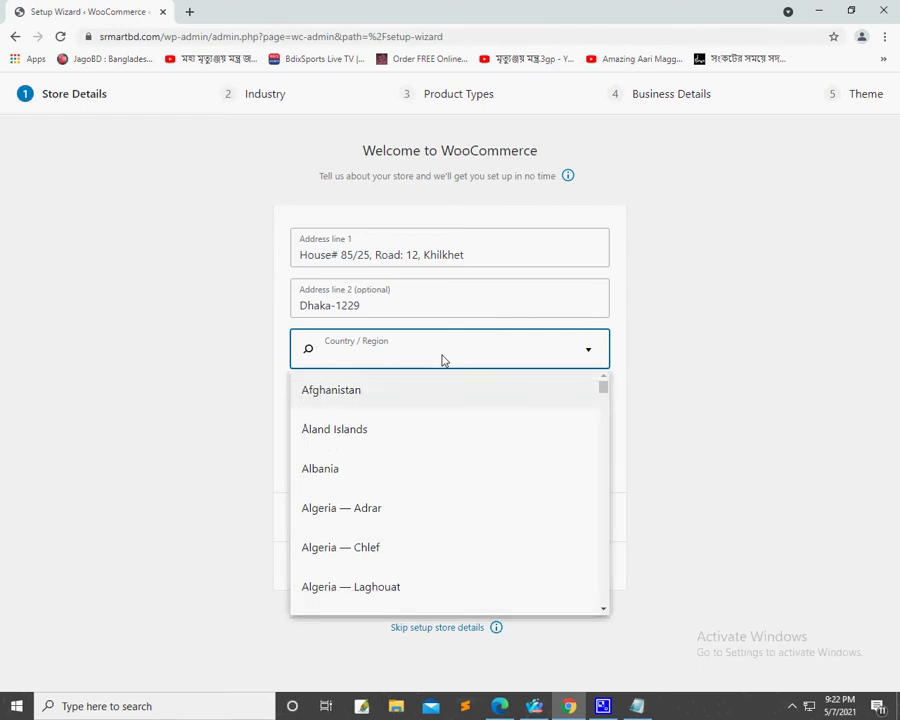
# Step: Search for Bangladesh and choose 'Bangladesh — Dhaka' as the store's Country / Region
pyautogui.write('Ban')
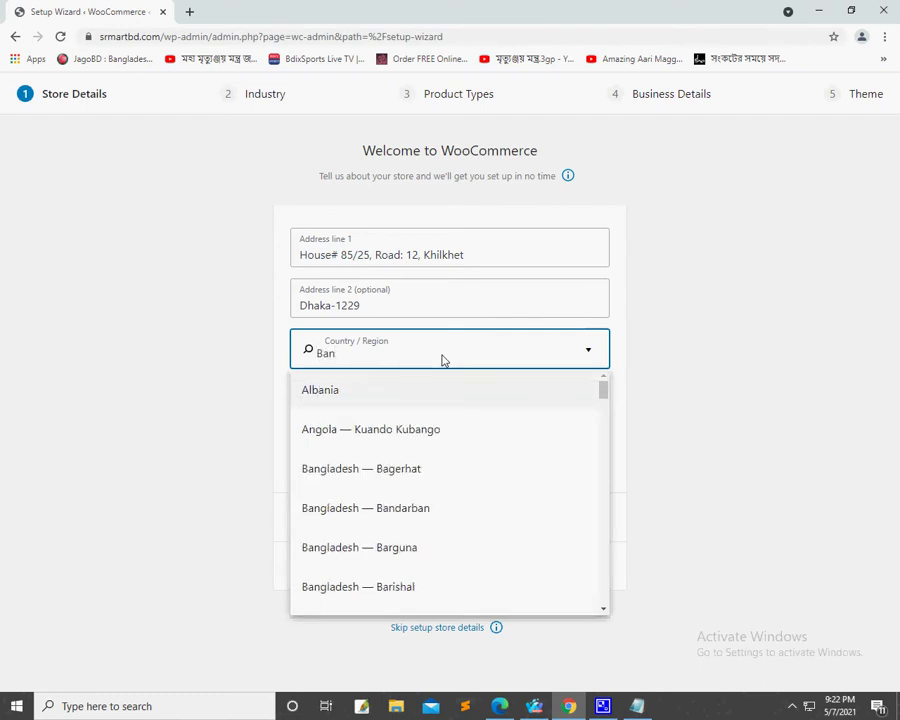
pyautogui.write('g')
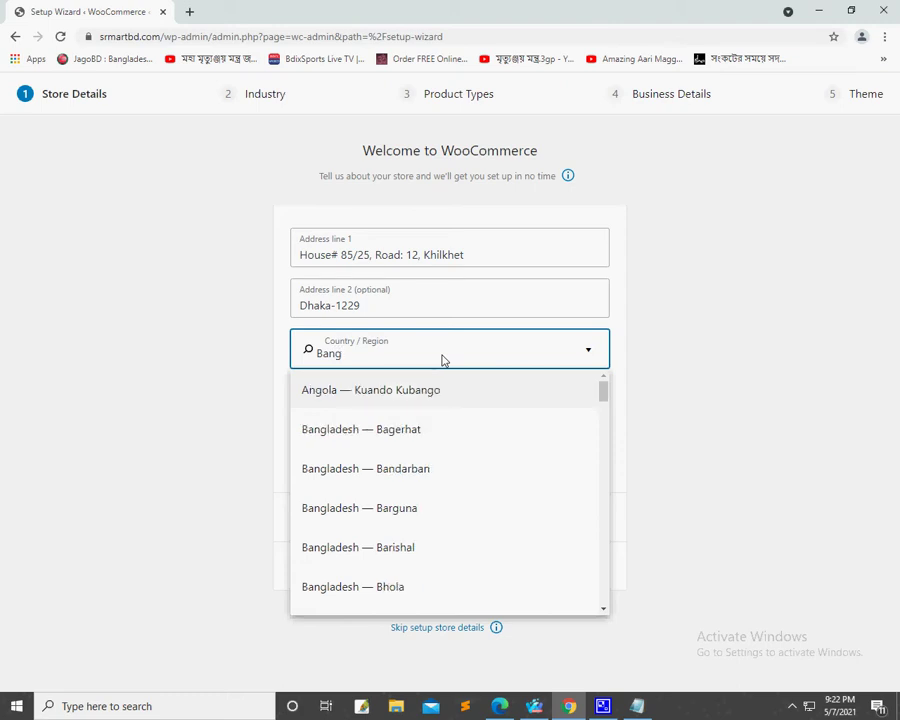
pyautogui.write('ladesh')
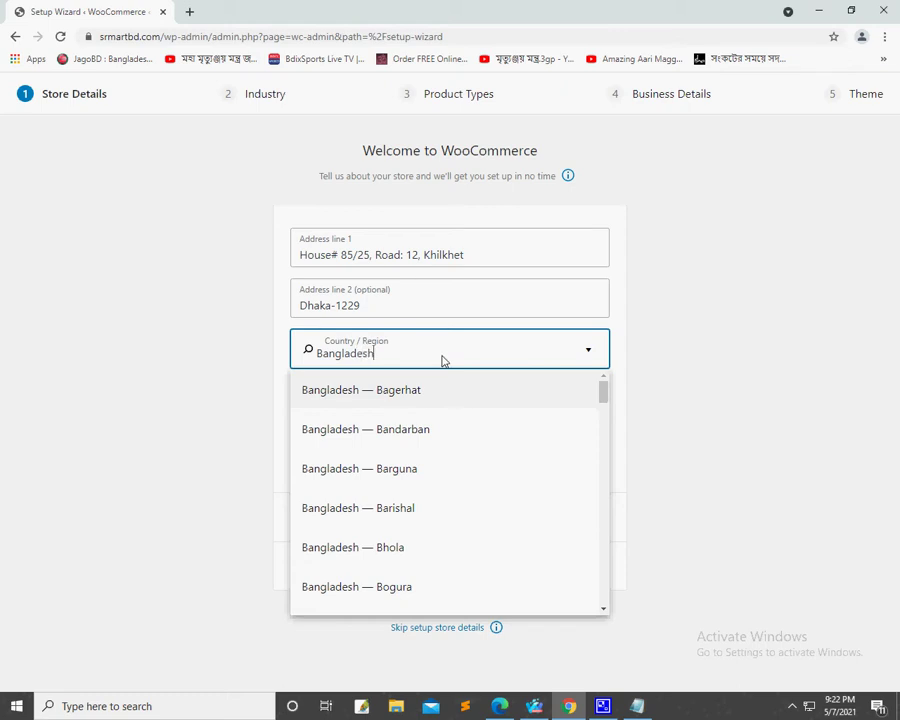
pyautogui.scroll(-4, 441, 475)
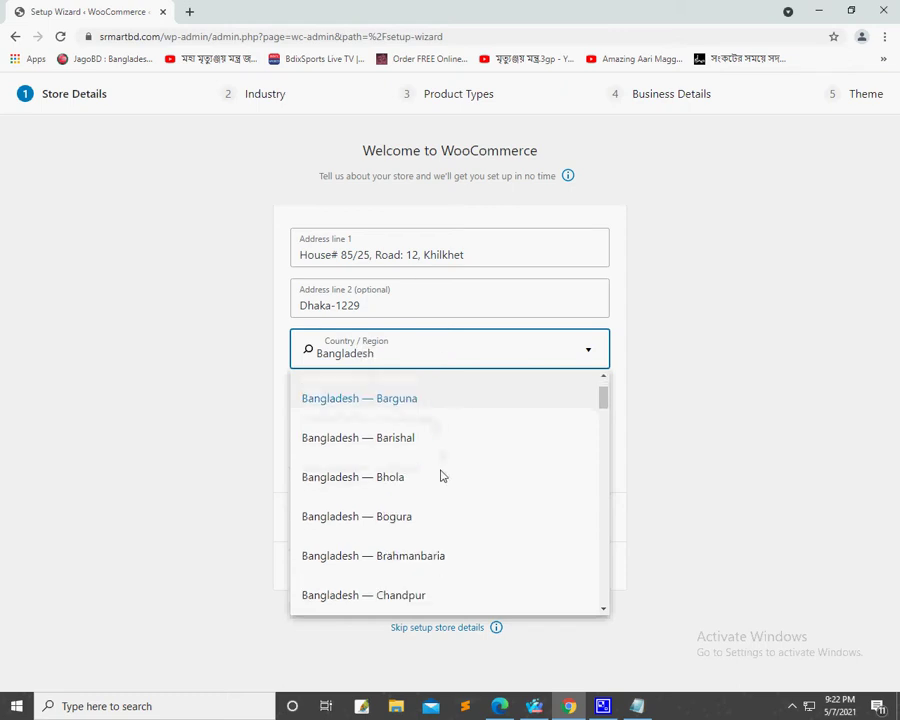
pyautogui.scroll(-3, 441, 475)
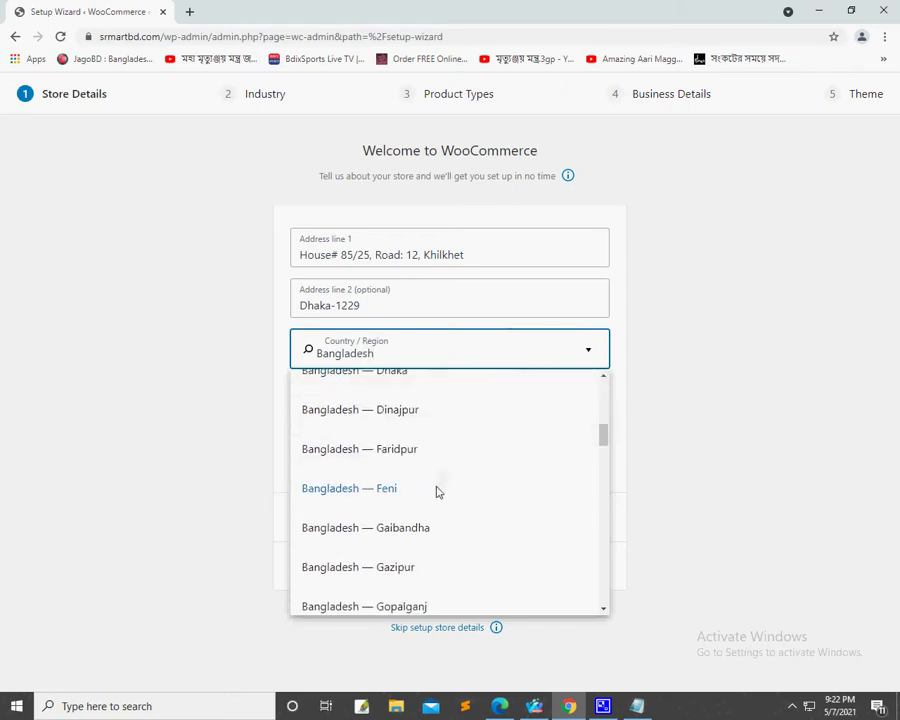
pyautogui.scroll(3, 432, 496)
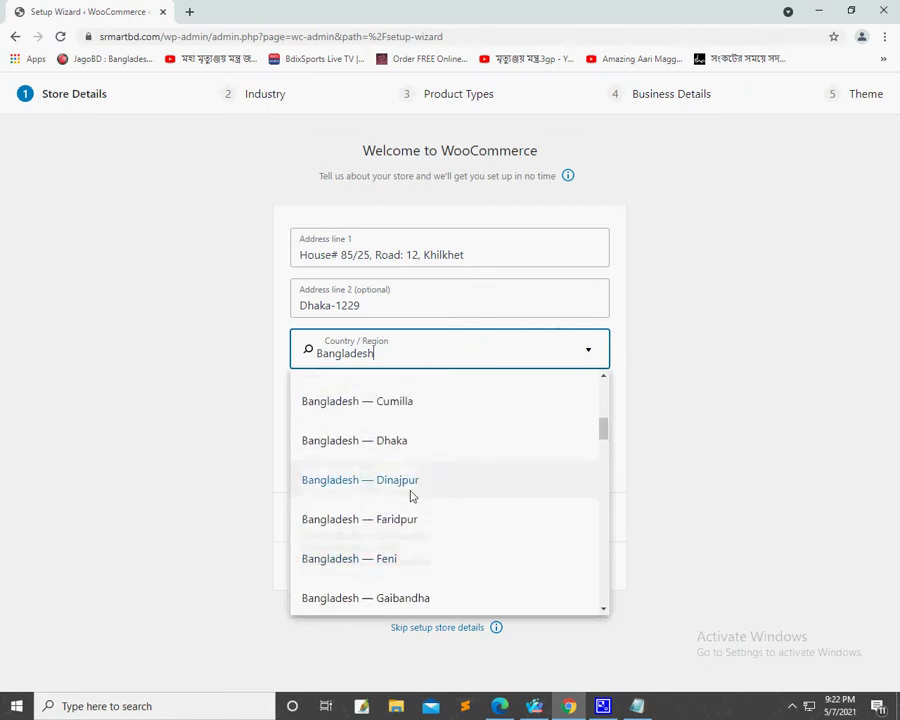
pyautogui.click(366, 448)
pyautogui.click(371, 410)
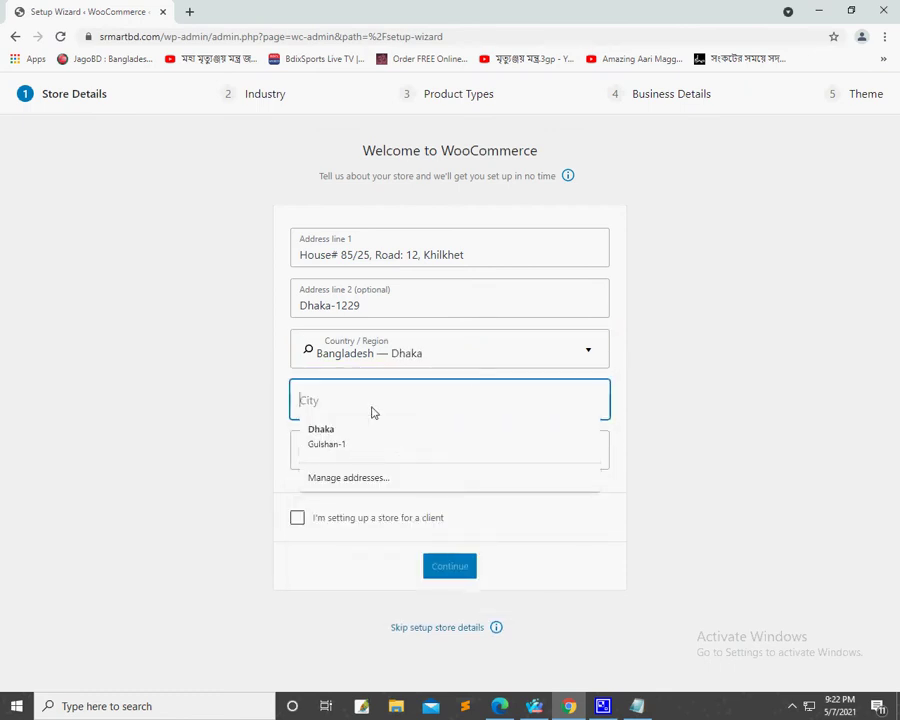
# Step: Enter Dhaka as the city and 1229 as the post code, then submit the store details
pyautogui.write('Dhaka')
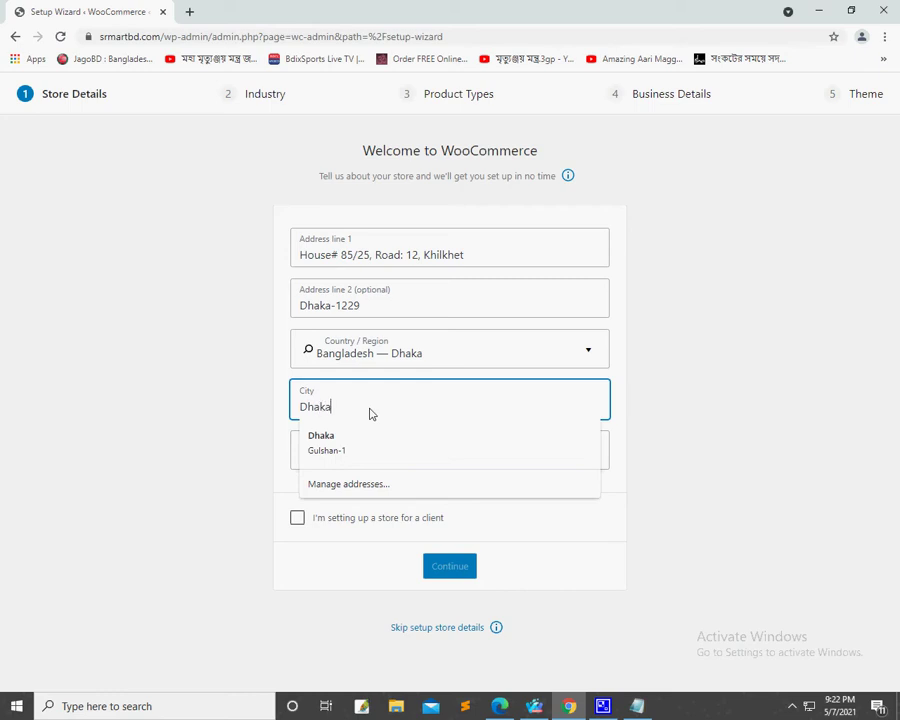
pyautogui.press('Tab')
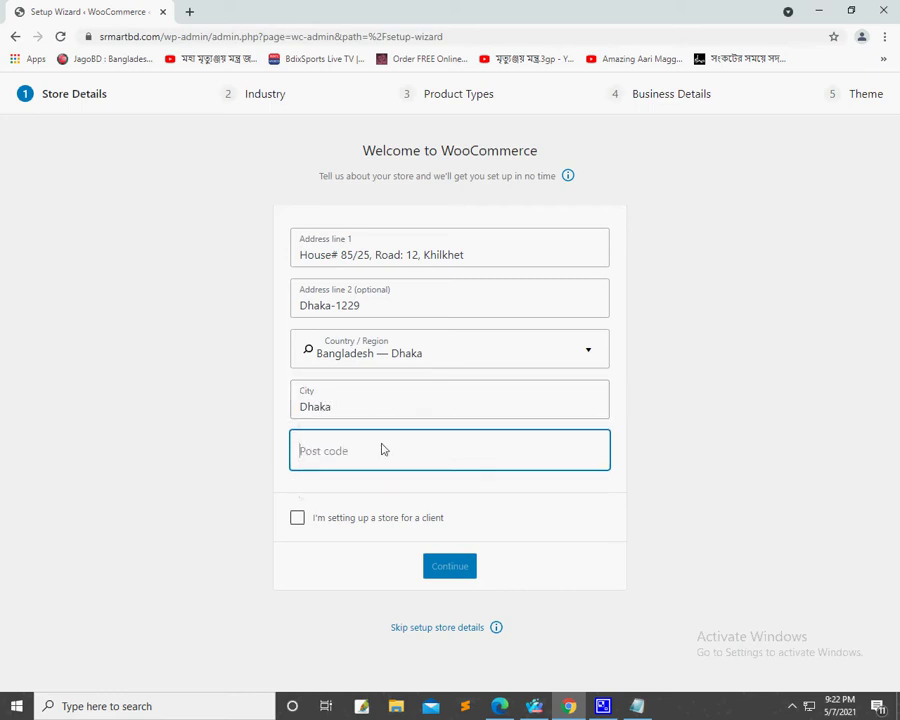
pyautogui.write('1')
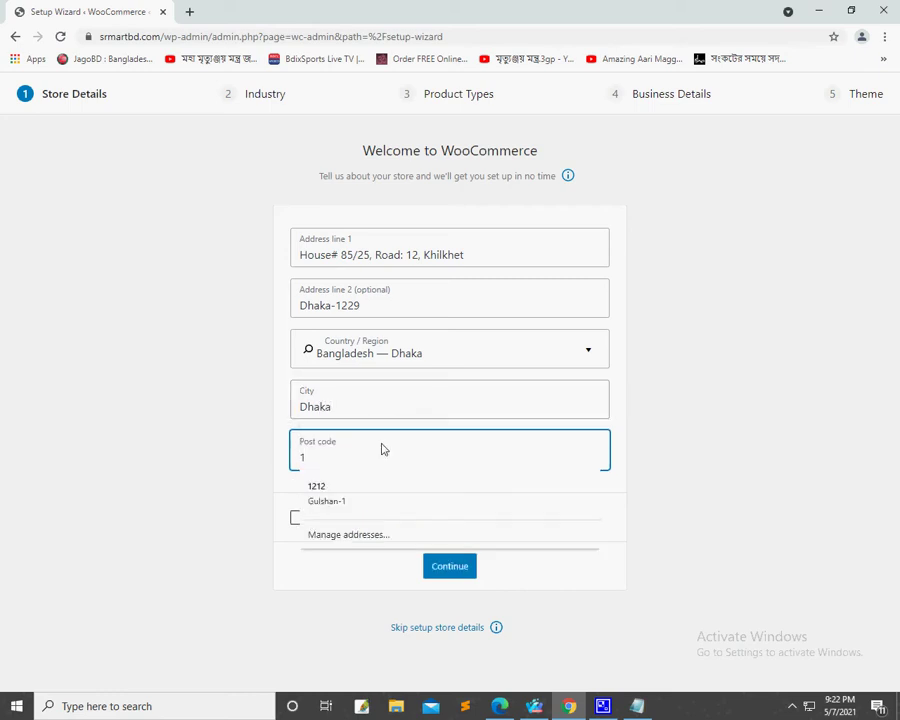
pyautogui.press('BackSpace')
pyautogui.write('122')
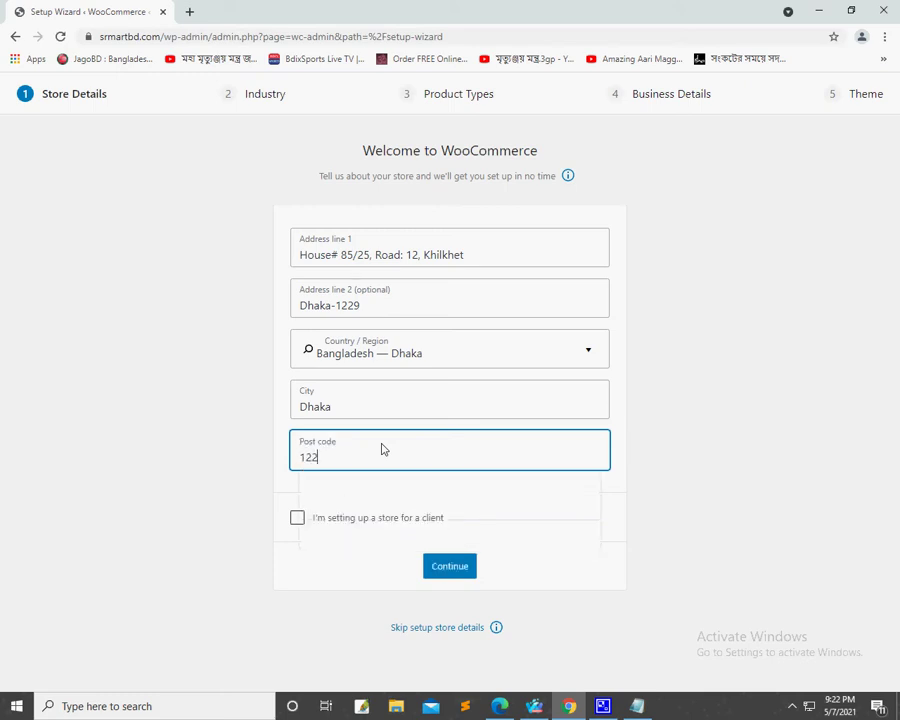
pyautogui.write('9')
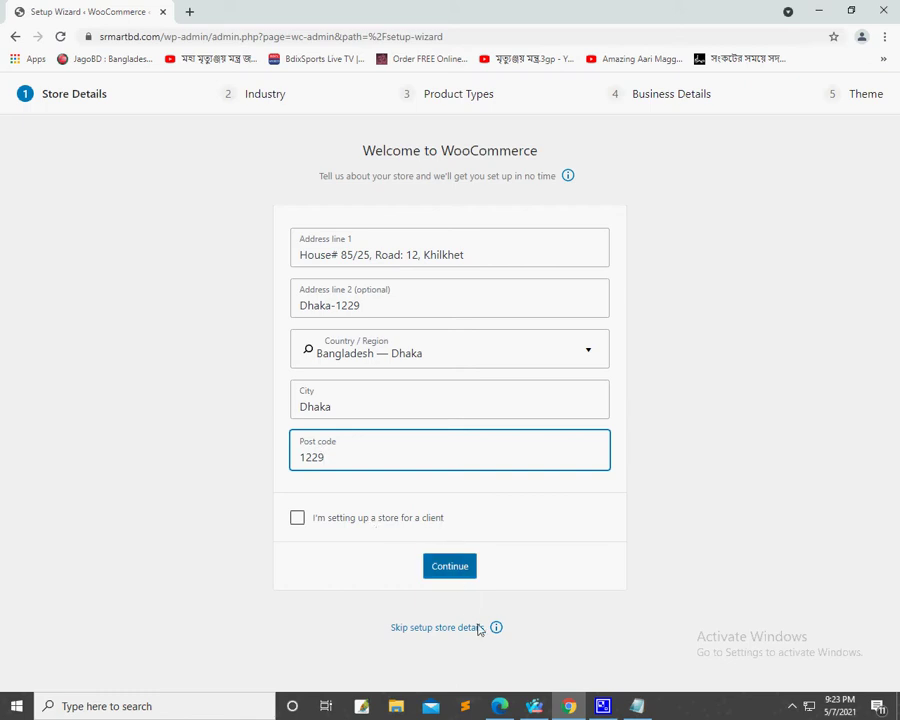
pyautogui.click(467, 570)
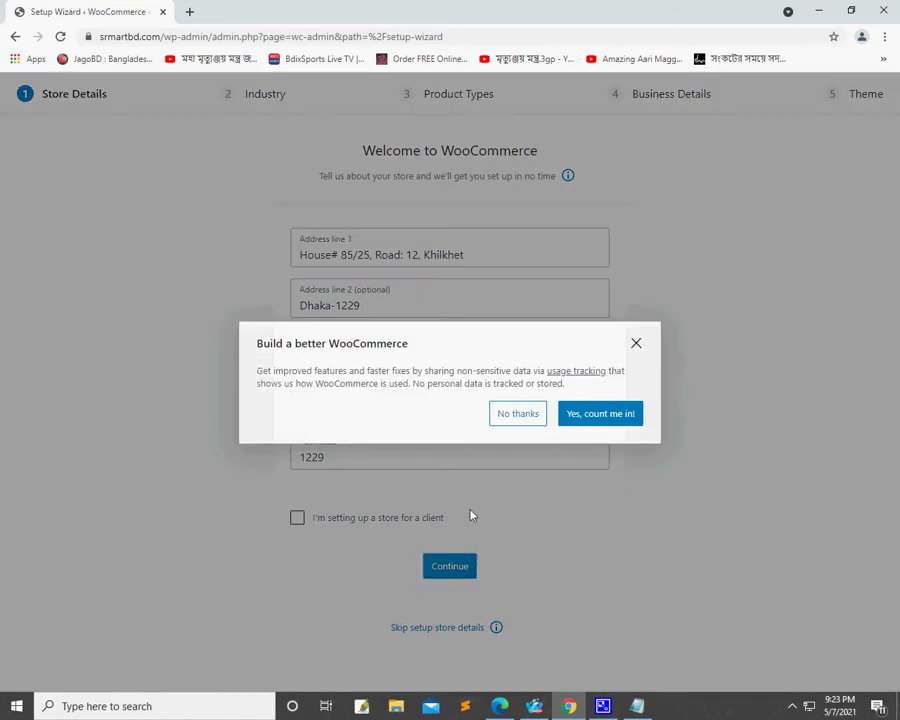
# Step: Opt in to WooCommerce usage tracking with 'Yes, count me in!'
pyautogui.click(598, 413)
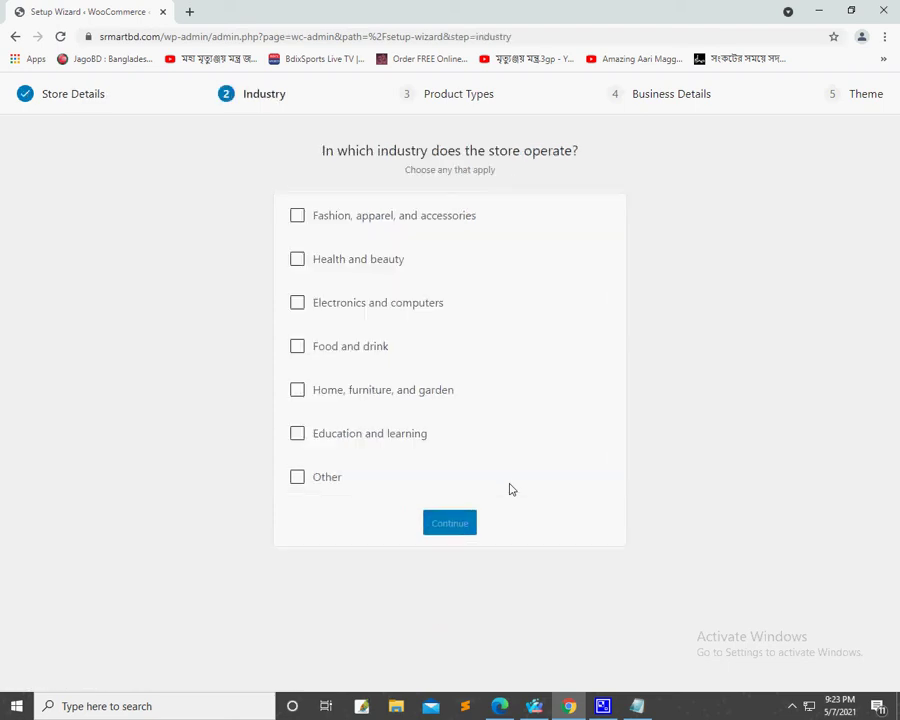
# Step: Tick Fashion, Health and beauty, Electronics, Food and drink, Home, and Education industries
pyautogui.click(298, 216)
pyautogui.click(298, 258)
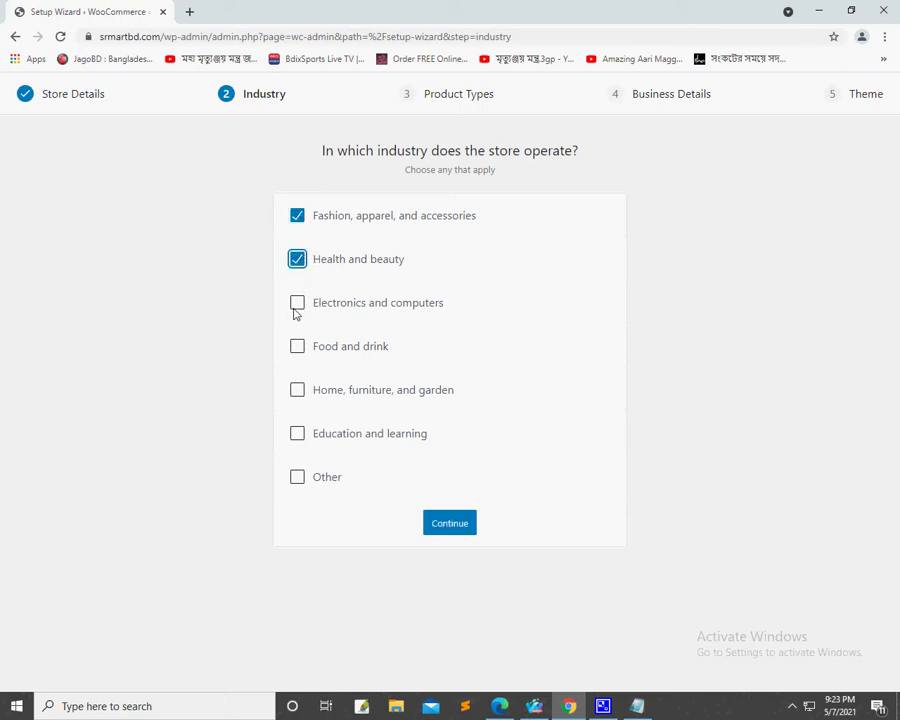
pyautogui.click(296, 308)
pyautogui.click(297, 345)
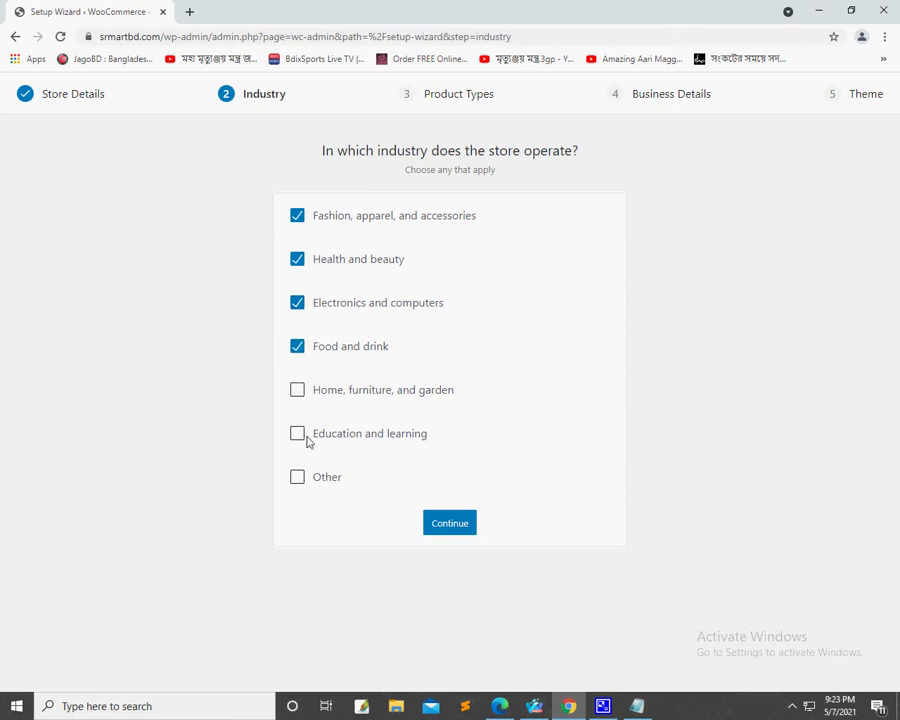
pyautogui.click(297, 389)
pyautogui.click(300, 434)
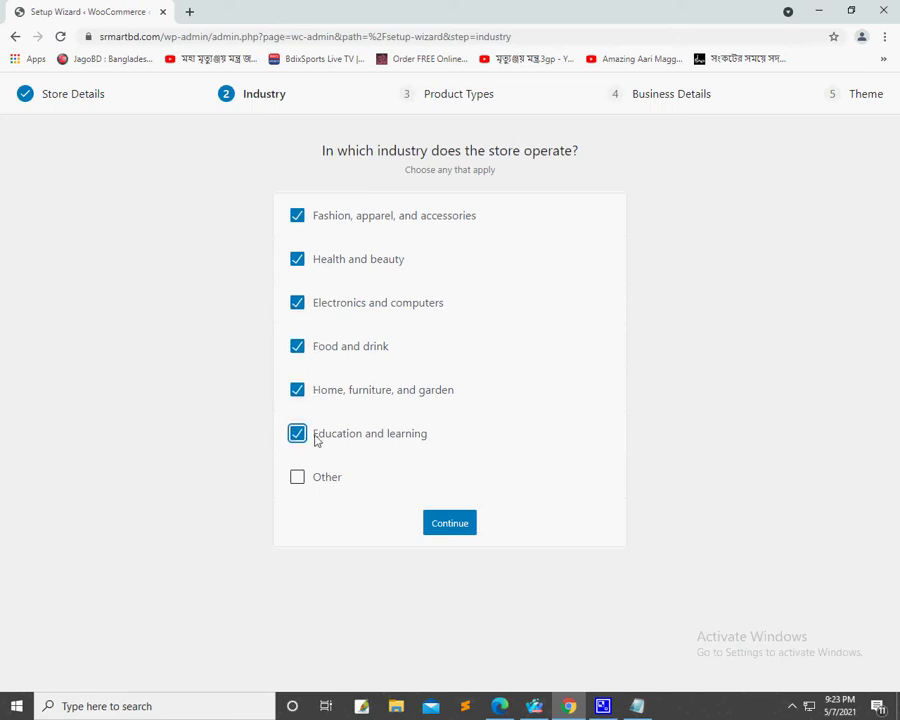
# Step: Confirm the industries and choose Physical products as the product type
pyautogui.click(460, 528)
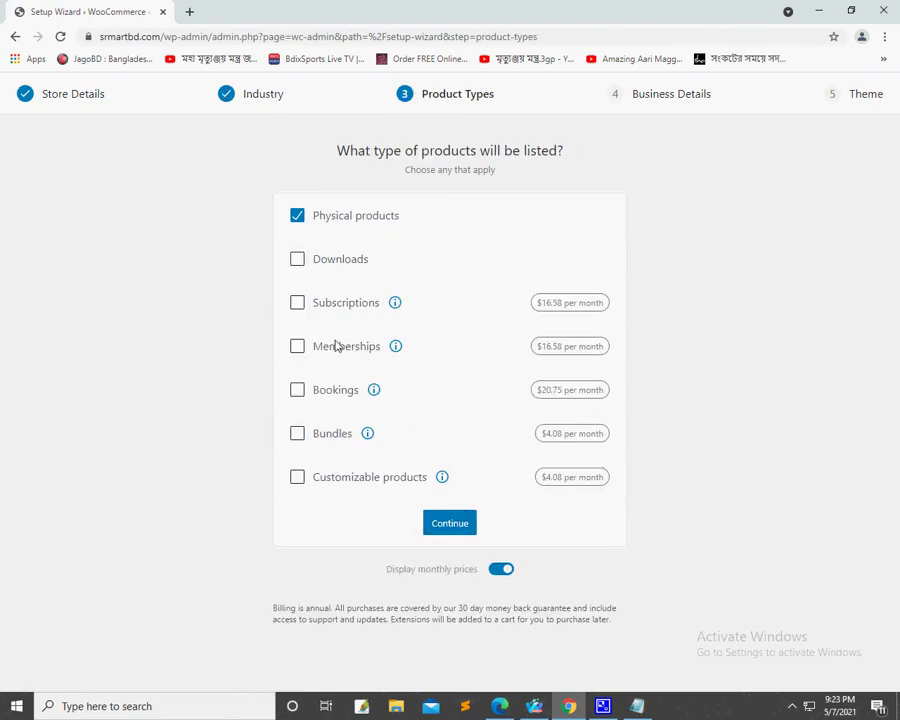
pyautogui.click(373, 390)
pyautogui.click(413, 424)
pyautogui.click(473, 529)
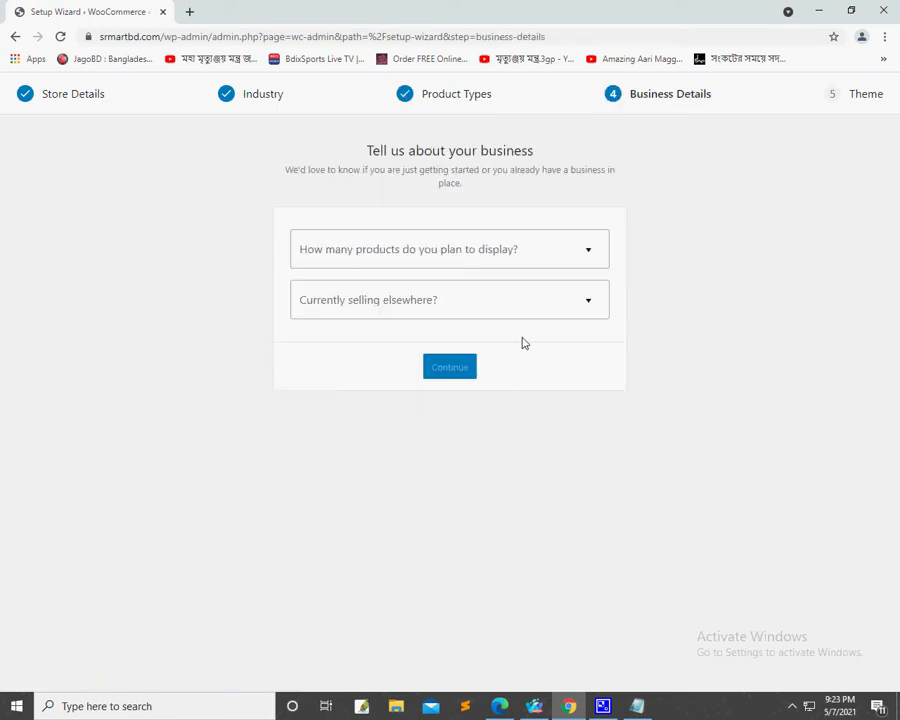
# Step: Answer 'I don't have any products yet.' for the number of planned products
pyautogui.click(532, 254)
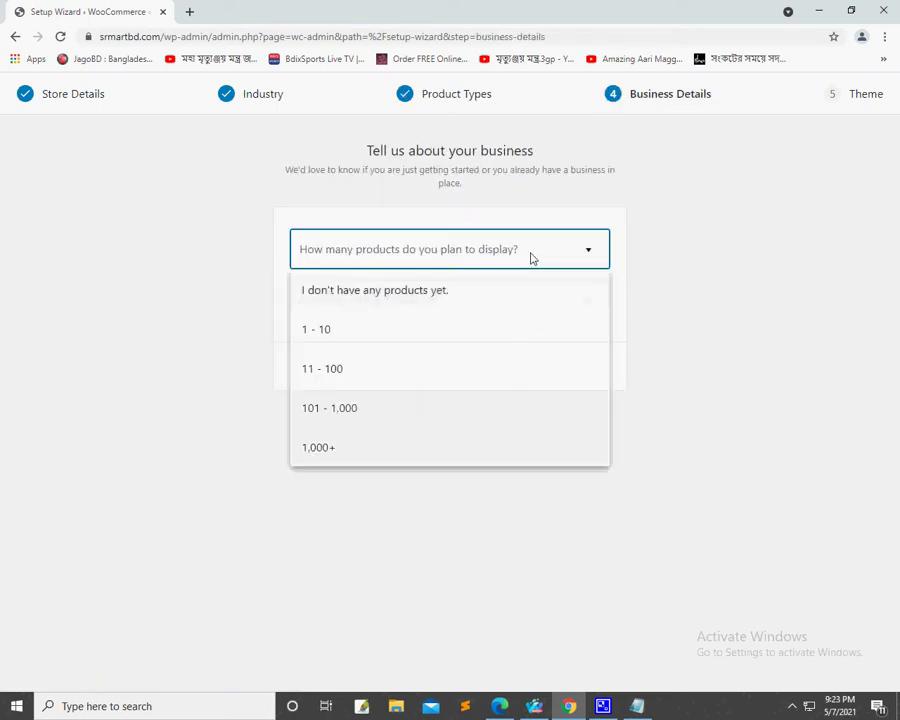
pyautogui.click(460, 289)
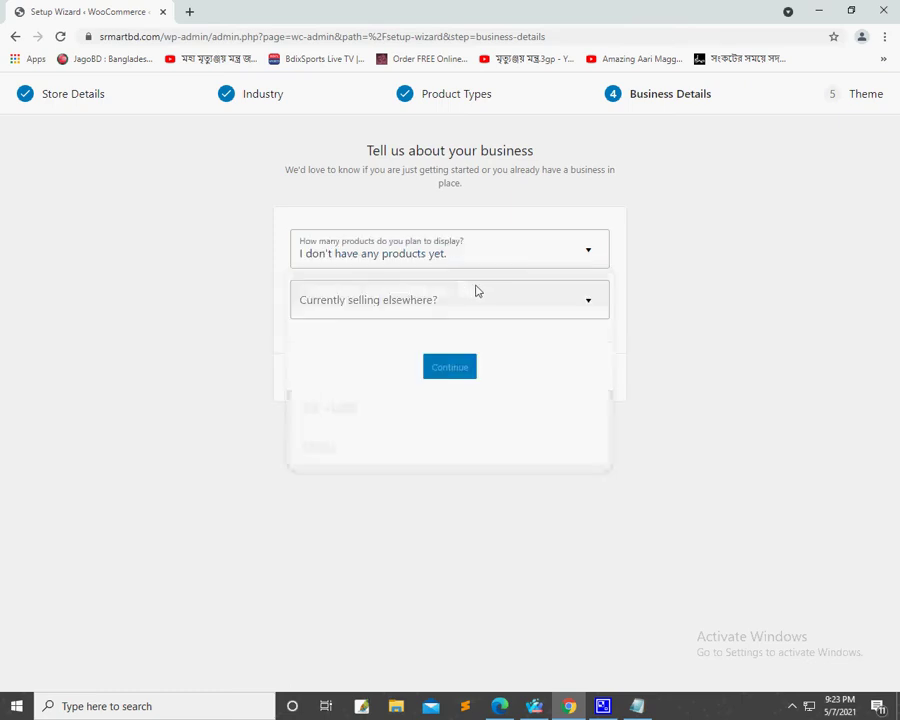
pyautogui.click(477, 296)
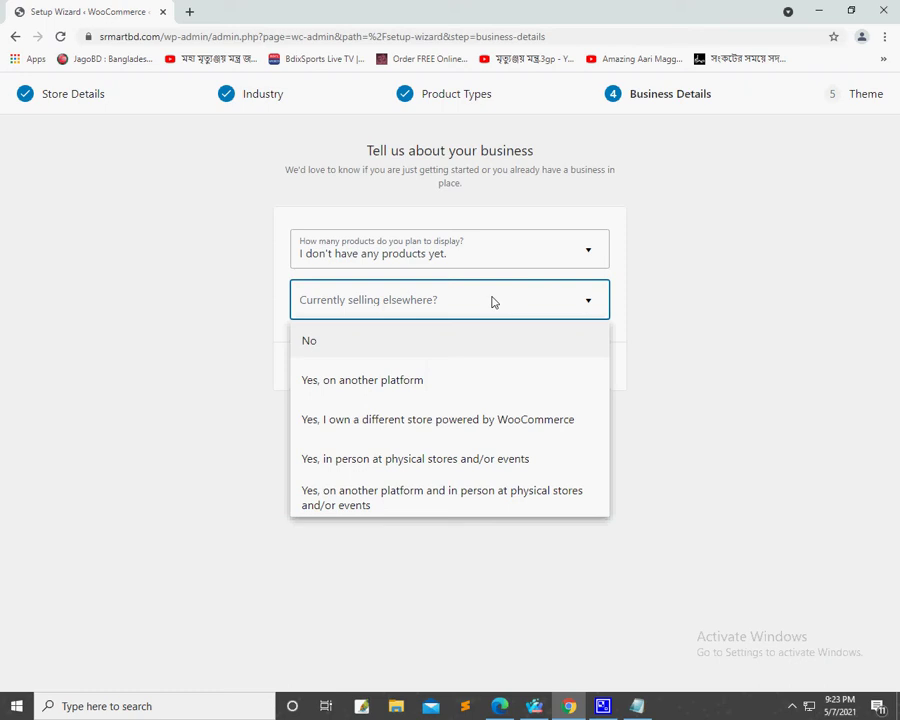
# Step: Answer No to 'Currently selling elsewhere?'
pyautogui.click(380, 340)
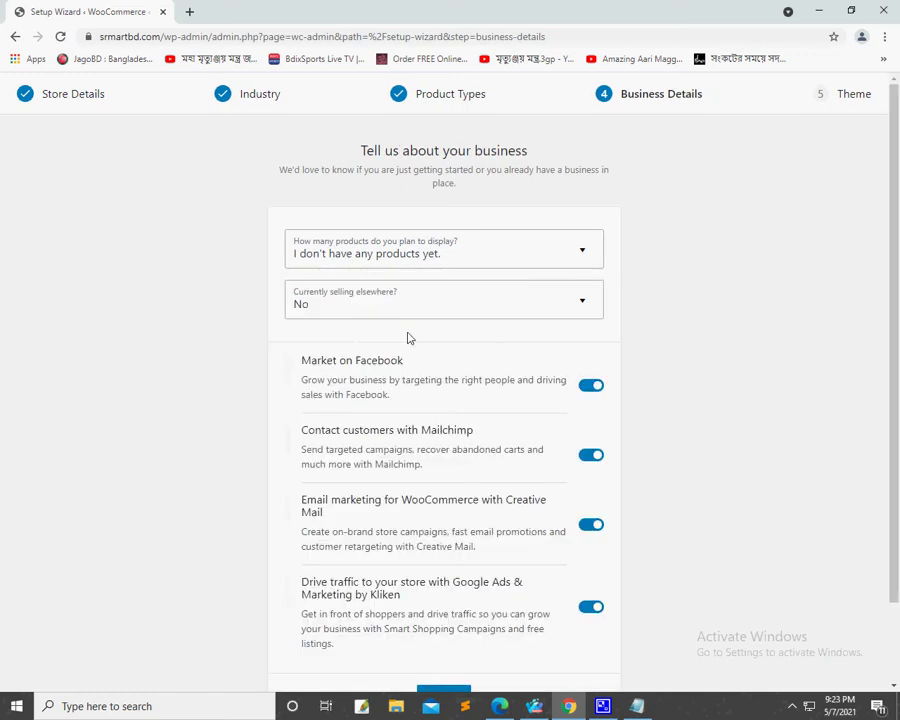
pyautogui.click(510, 312)
pyautogui.click(357, 334)
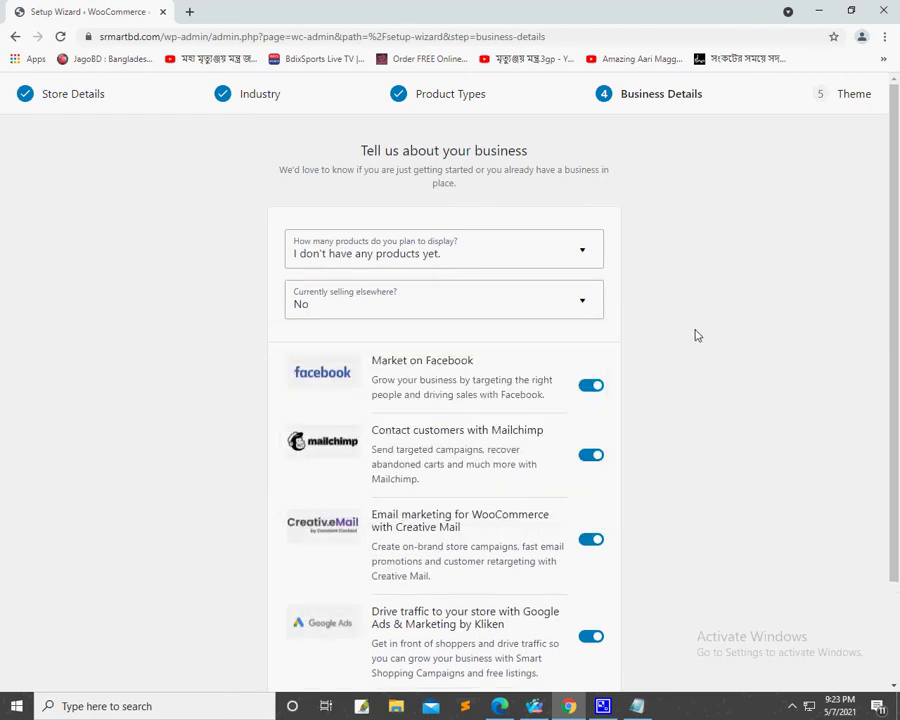
# Step: Turn off the Facebook, Mailchimp, Creative Mail and Google Ads plugin offers and continue
pyautogui.scroll(-2, 578, 394)
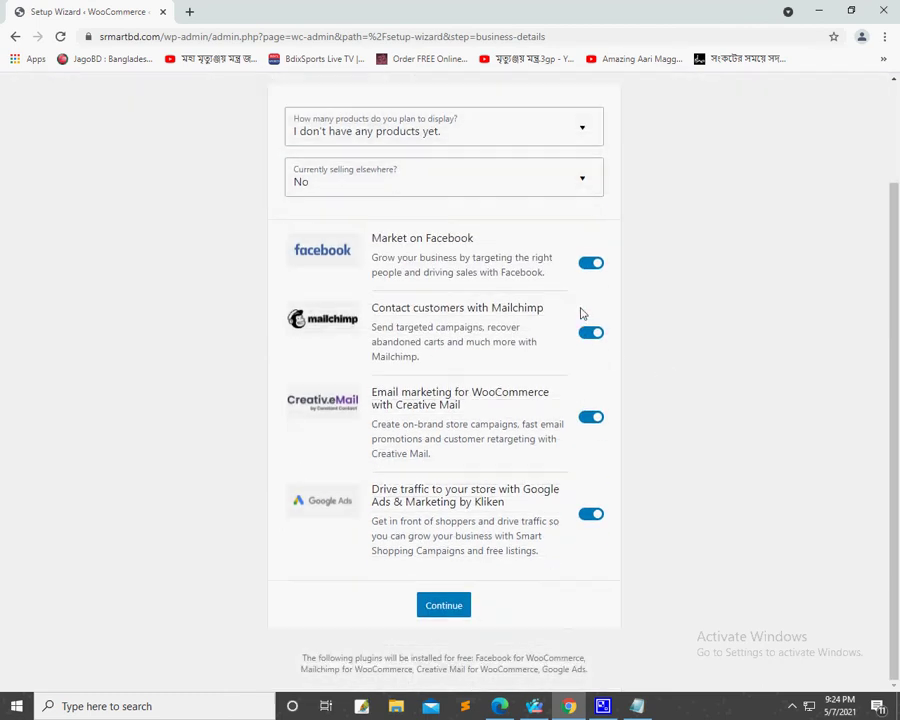
pyautogui.click(589, 266)
pyautogui.click(589, 333)
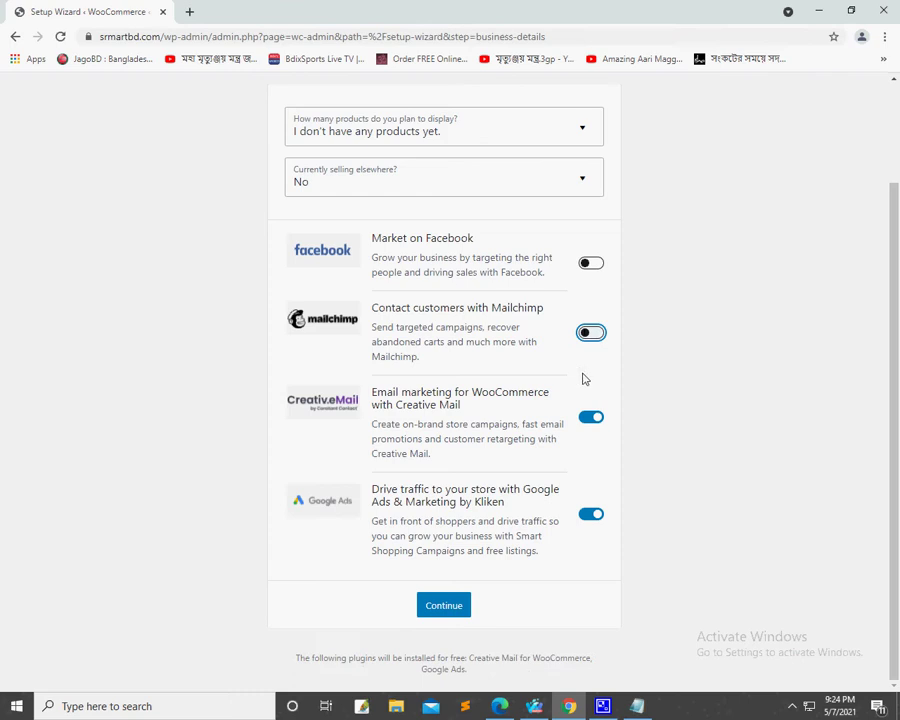
pyautogui.click(590, 417)
pyautogui.click(590, 514)
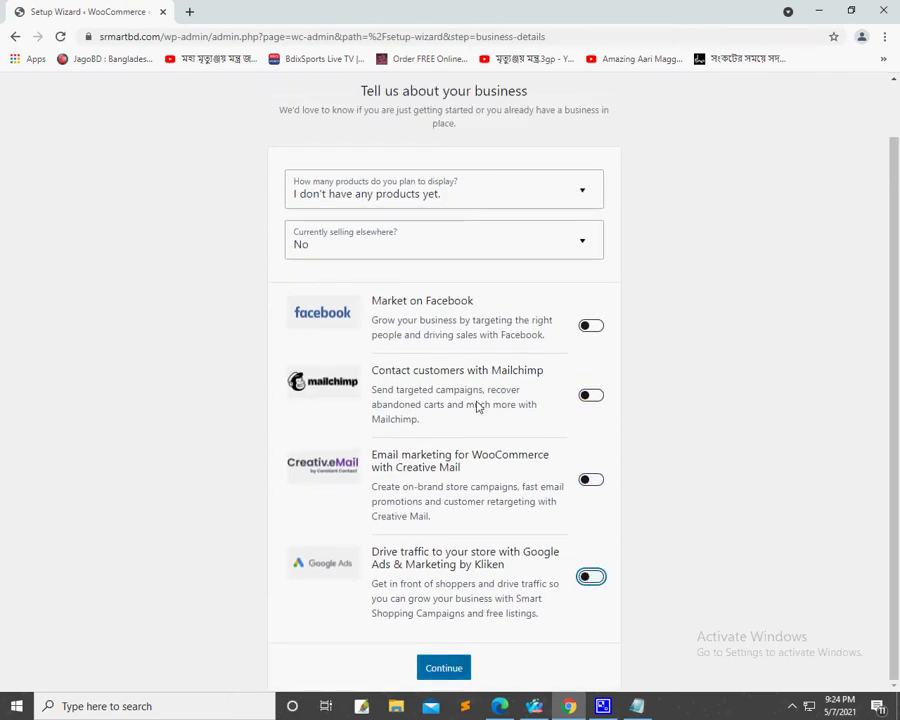
pyautogui.scroll(1, 476, 402)
pyautogui.scroll(-1, 476, 402)
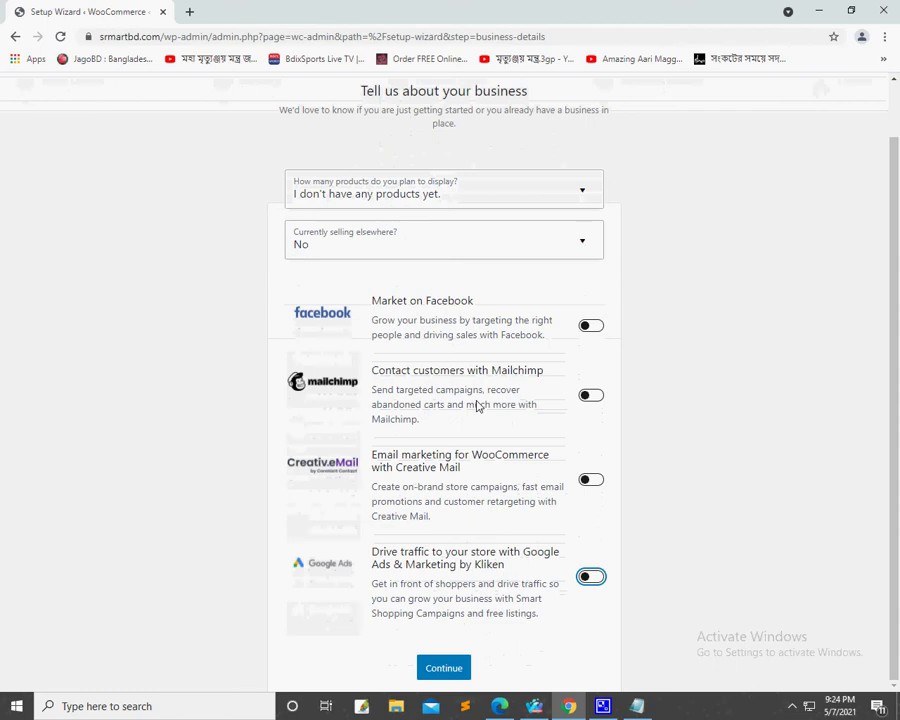
pyautogui.click(451, 668)
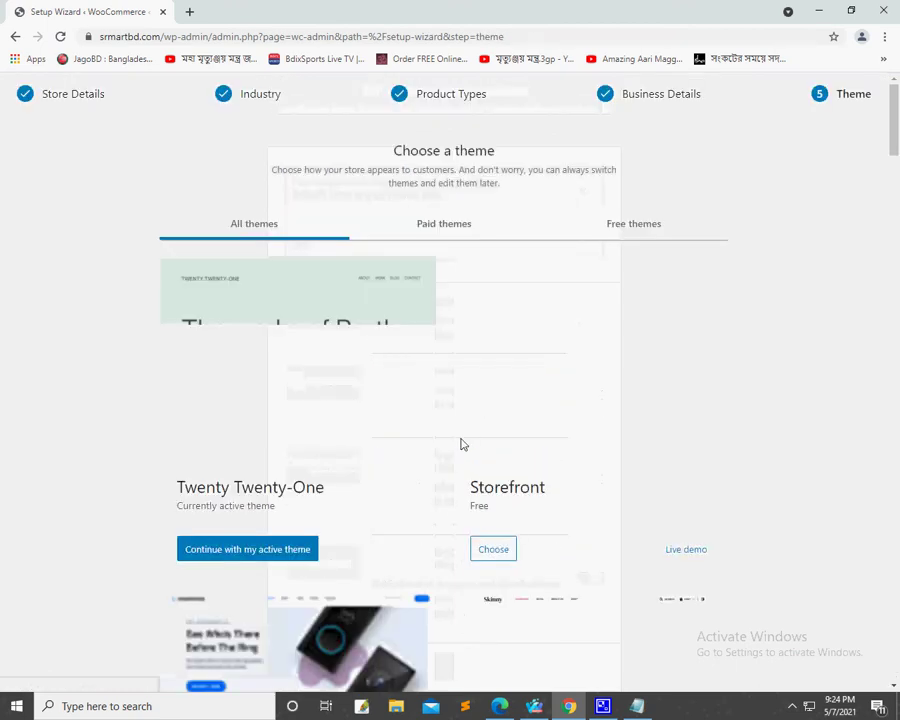
# Step: Browse the theme list and skip choosing a store theme
pyautogui.scroll(-10, 462, 444)
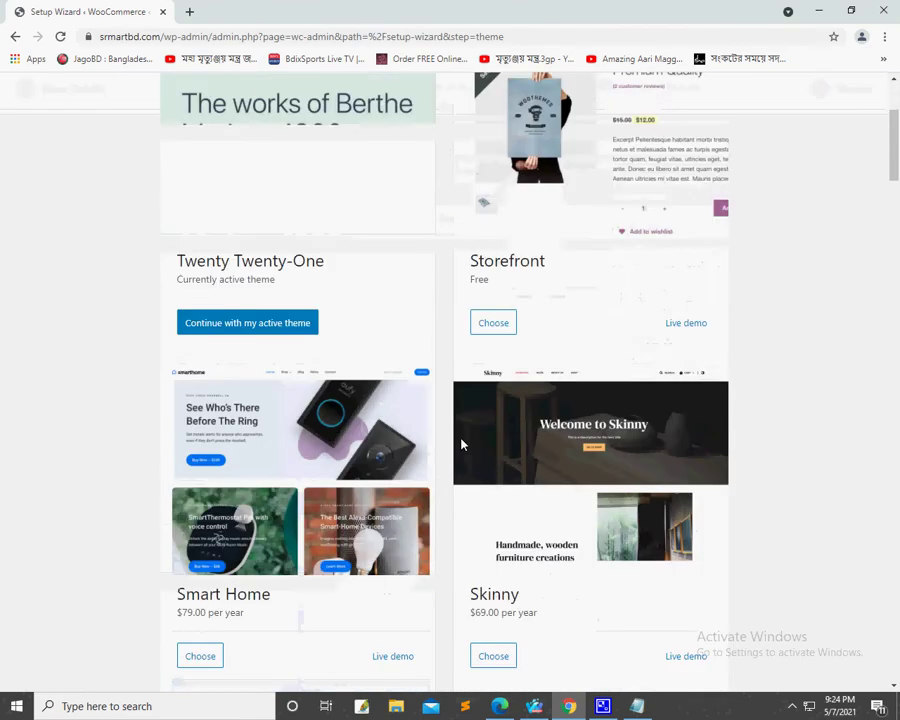
pyautogui.scroll(-20, 462, 444)
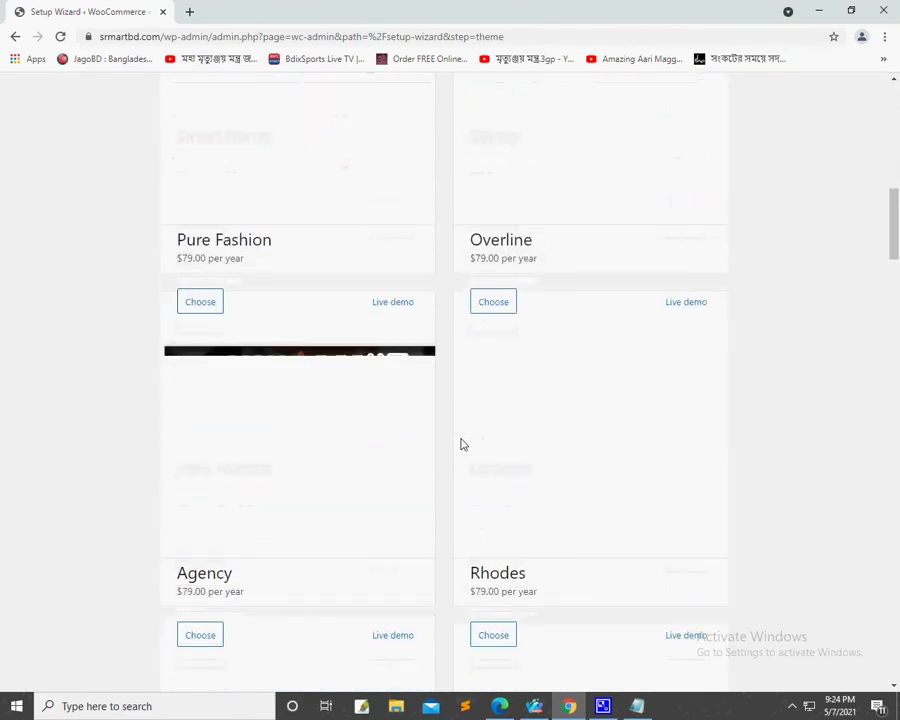
pyautogui.scroll(-15, 462, 444)
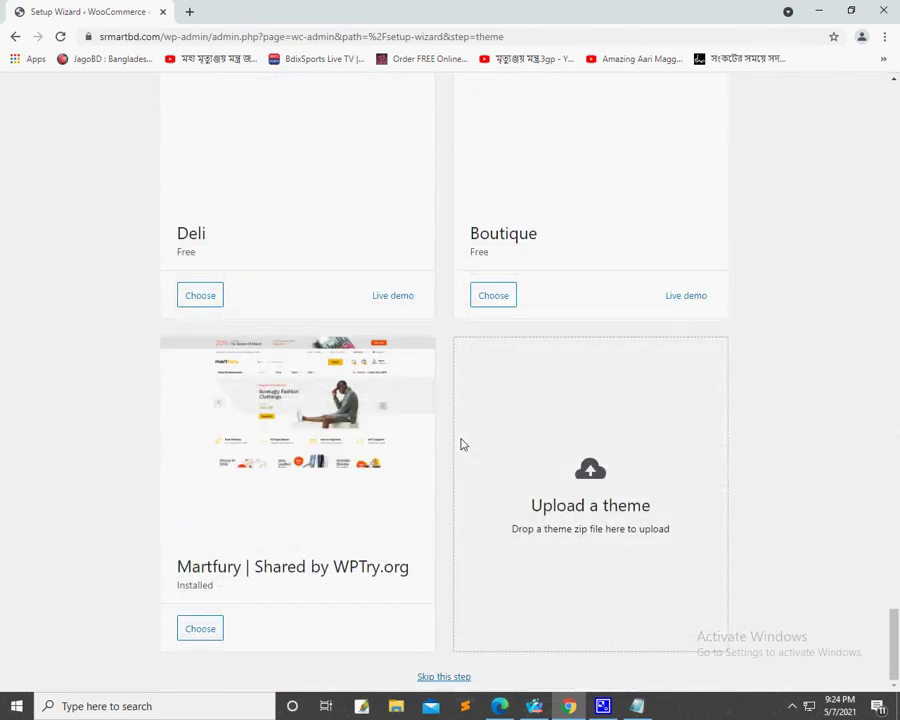
pyautogui.click(444, 677)
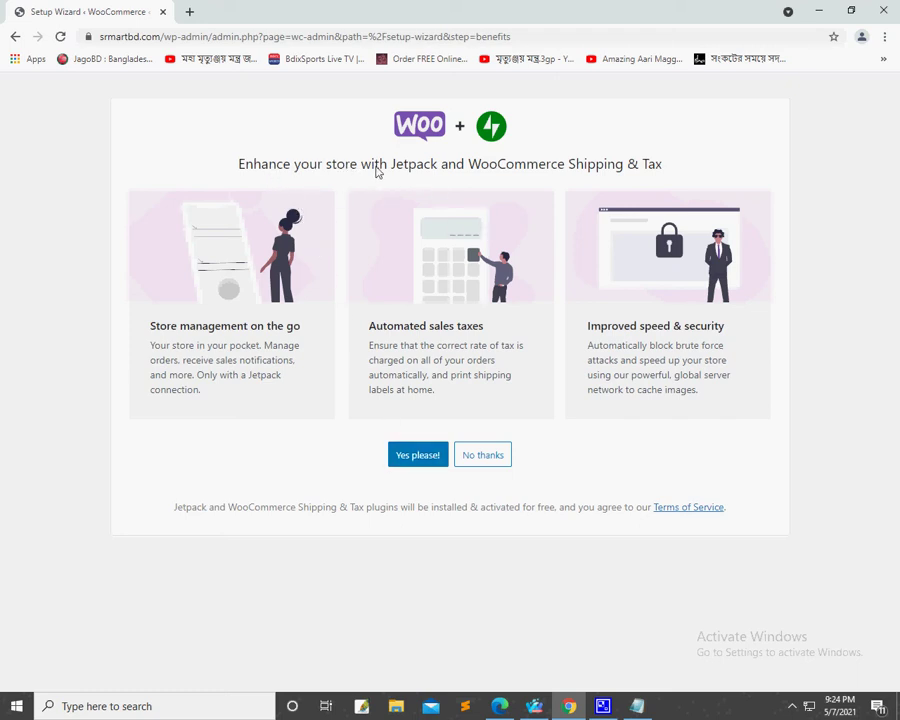
# Step: Decline Jetpack and WooCommerce Shipping & Tax, then go through and close the welcome tour
pyautogui.click(475, 463)
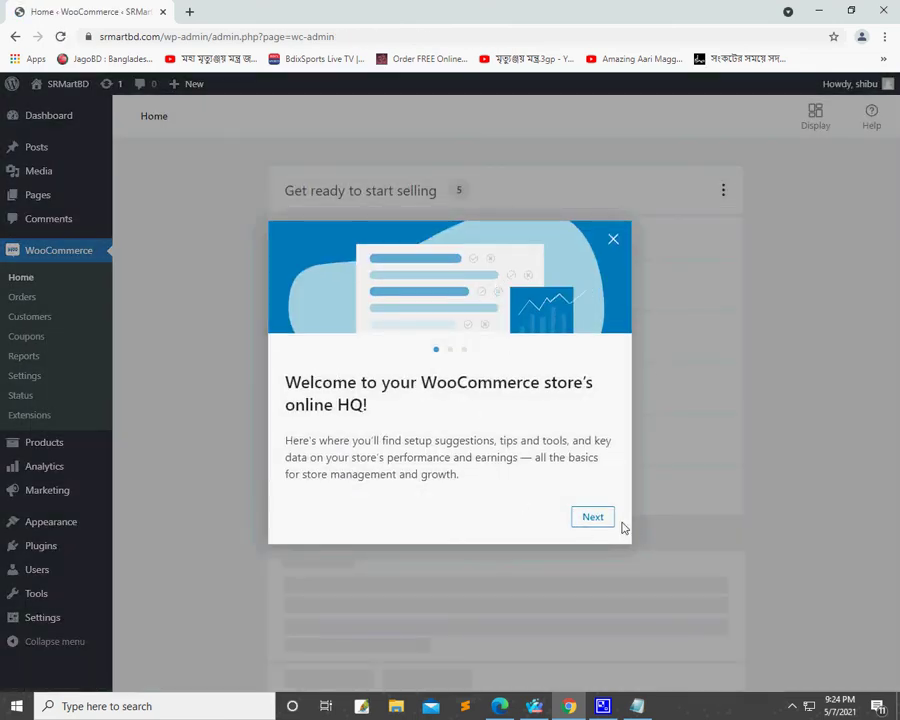
pyautogui.click(588, 517)
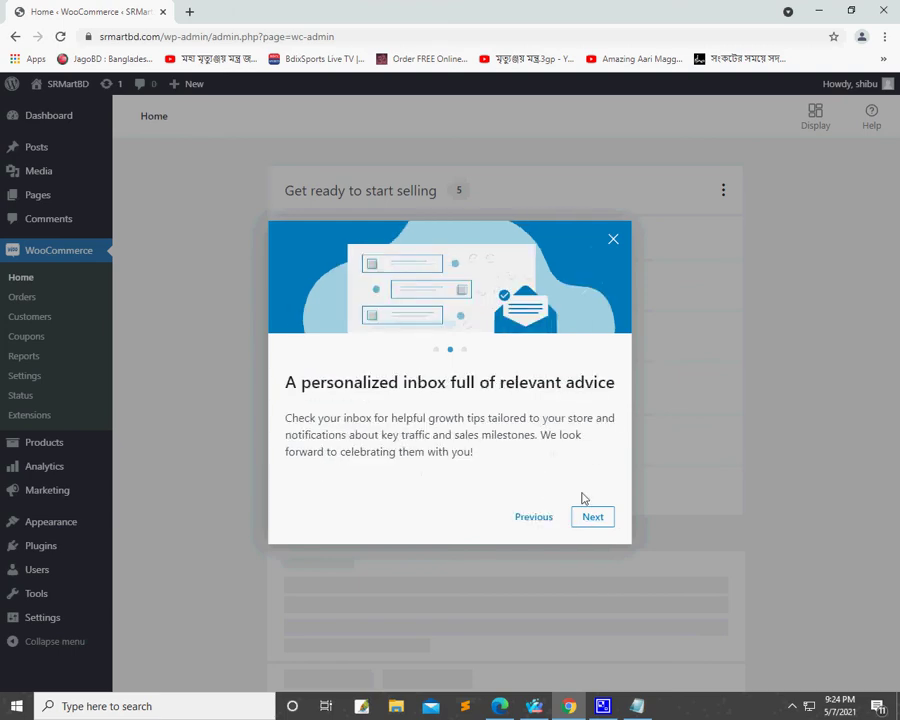
pyautogui.click(592, 516)
pyautogui.click(592, 516)
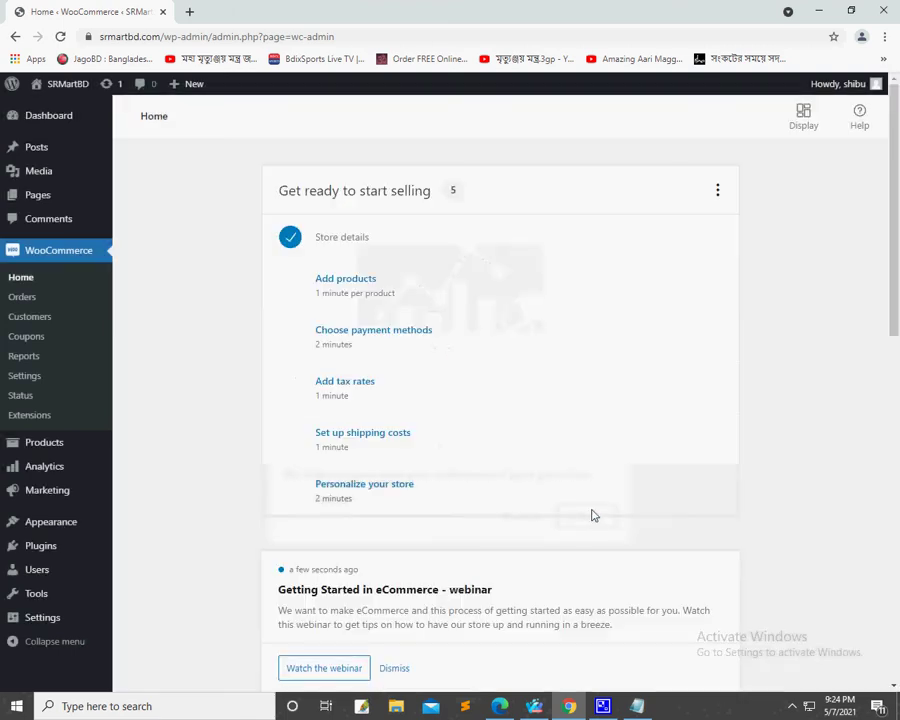
# Step: Scroll the Home page to review the five-task Get ready to start selling checklist
pyautogui.scroll(-3, 482, 328)
pyautogui.scroll(3, 487, 331)
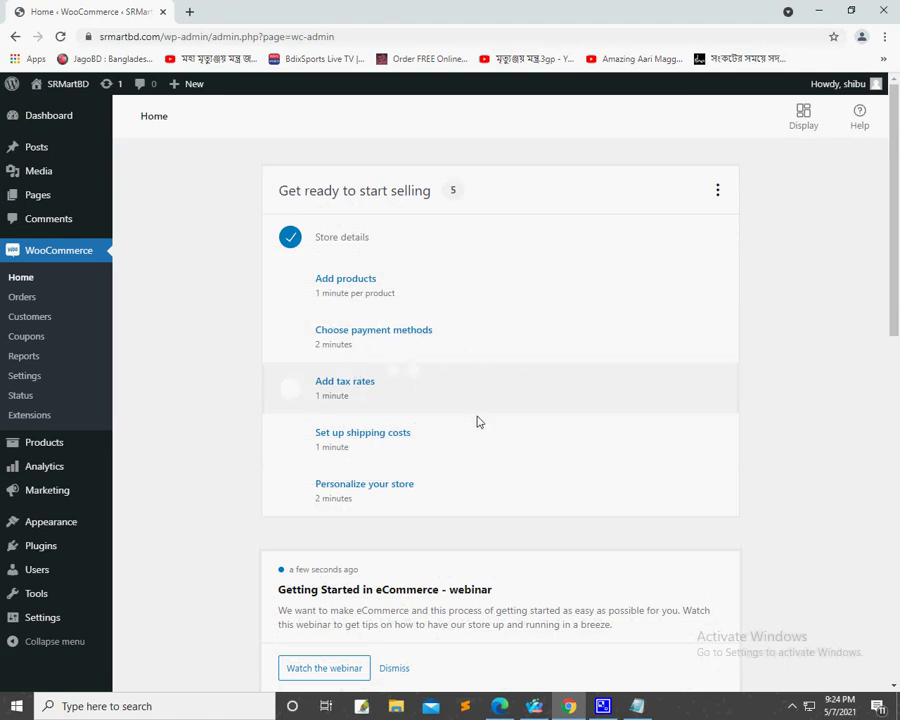
pyautogui.scroll(-3, 484, 450)
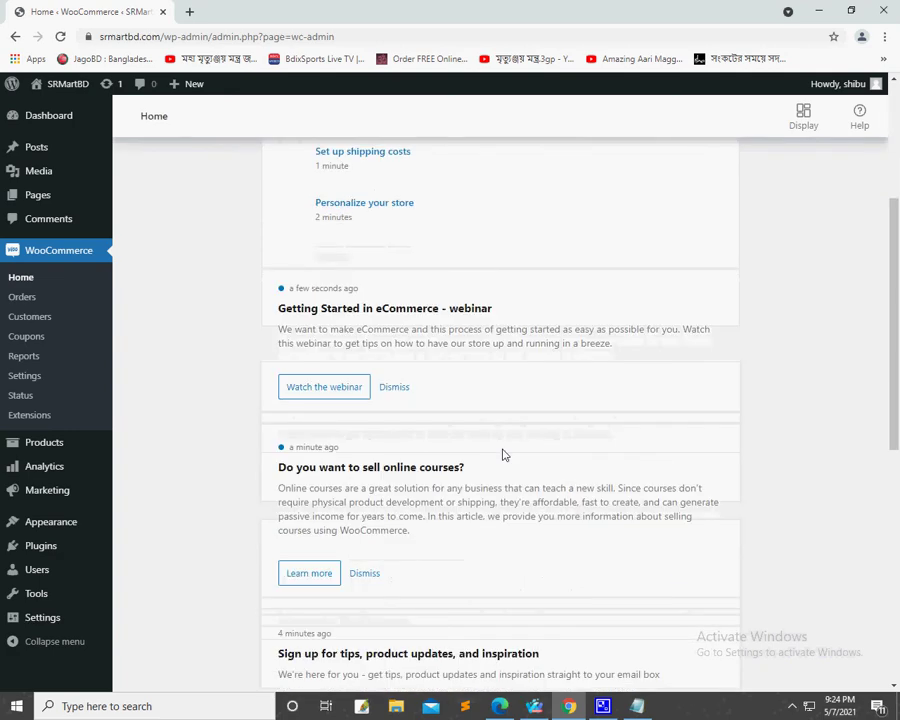
pyautogui.scroll(-4, 504, 455)
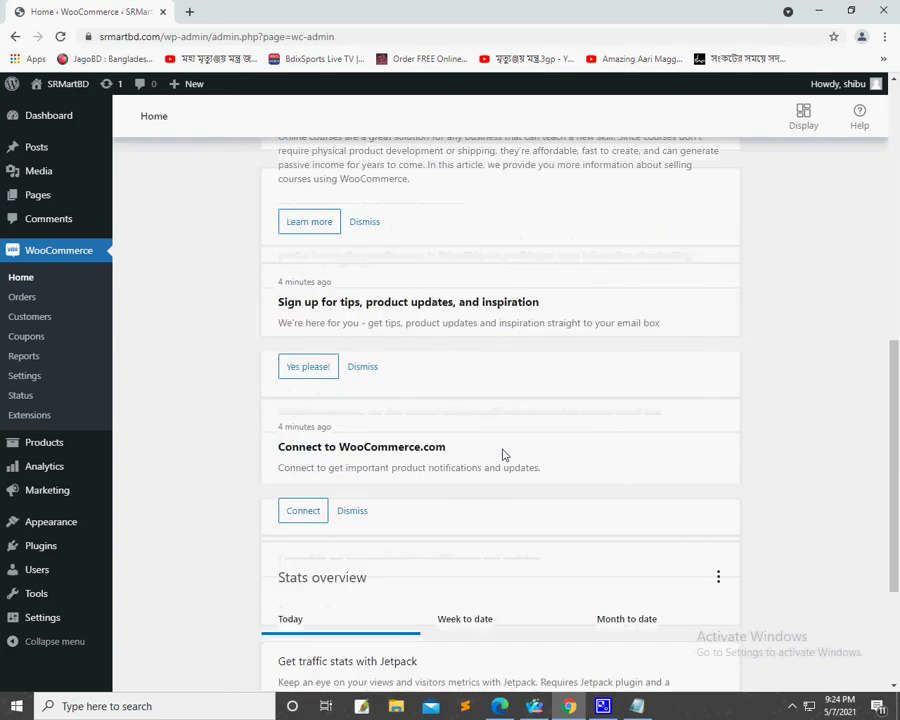
pyautogui.scroll(-2, 504, 455)
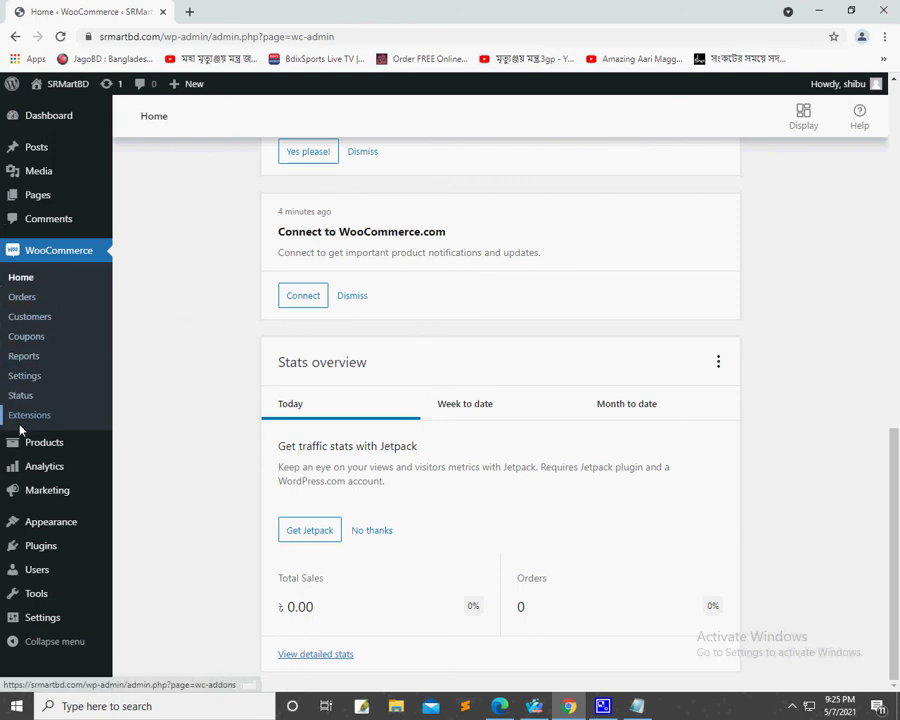
# Step: Save the WooCommerce General settings with Bangladeshi taka currency and Dhaka store address
pyautogui.click(27, 380)
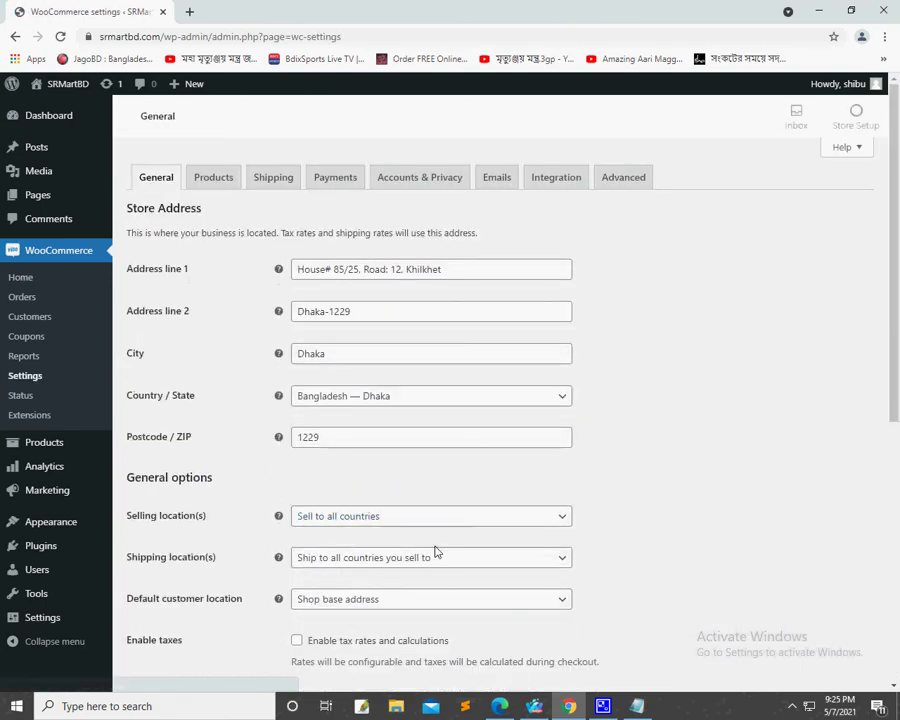
pyautogui.scroll(-5, 561, 470)
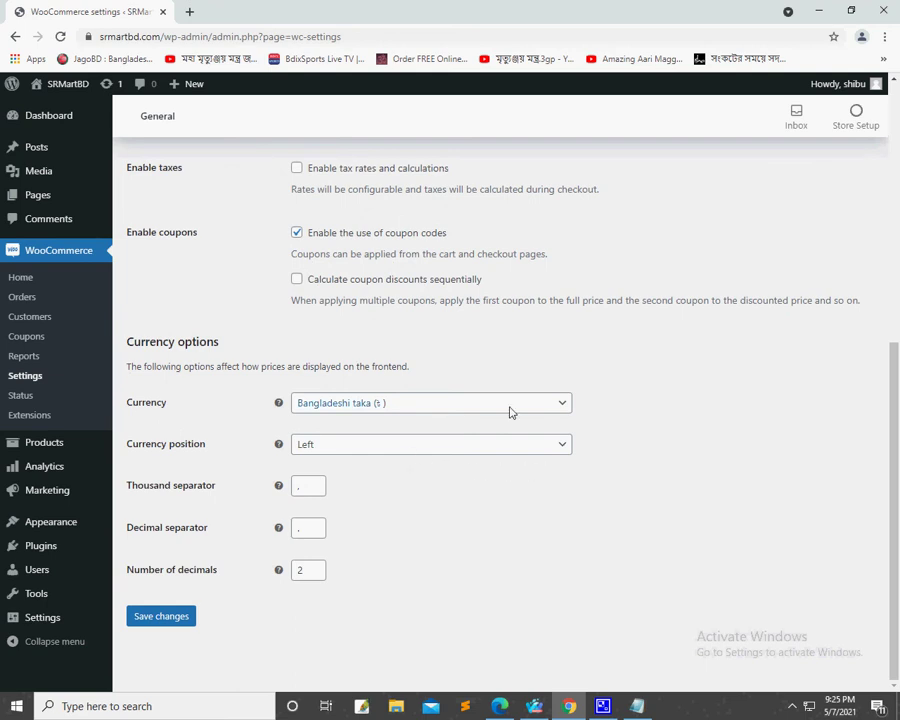
pyautogui.click(181, 616)
# Step: Check the saved General settings page, then move to the Products settings
pyautogui.scroll(3, 313, 333)
pyautogui.scroll(-2, 320, 350)
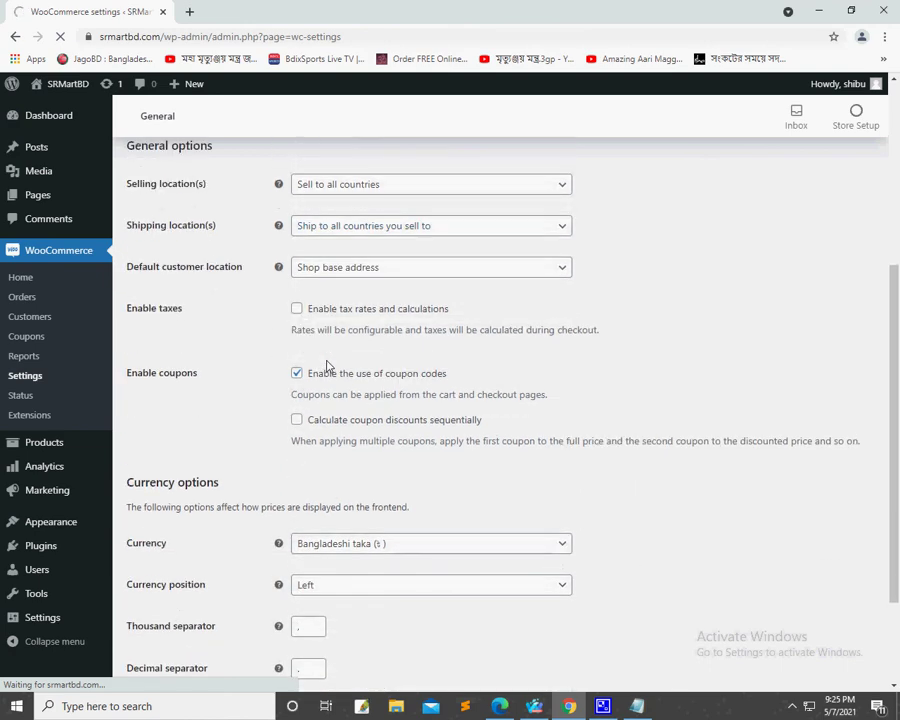
pyautogui.scroll(-5, 432, 438)
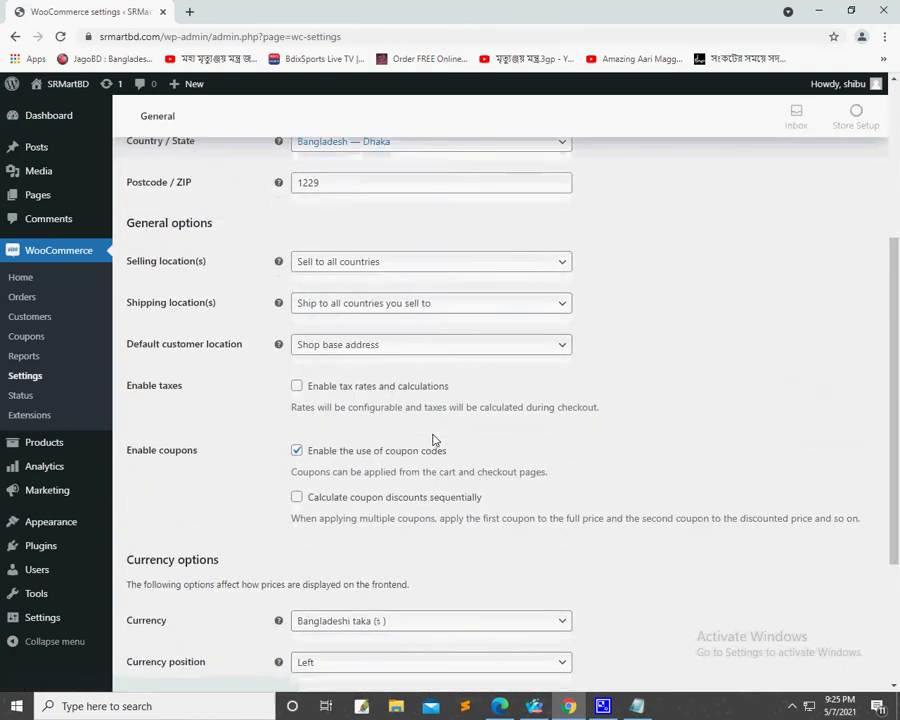
pyautogui.scroll(2, 428, 434)
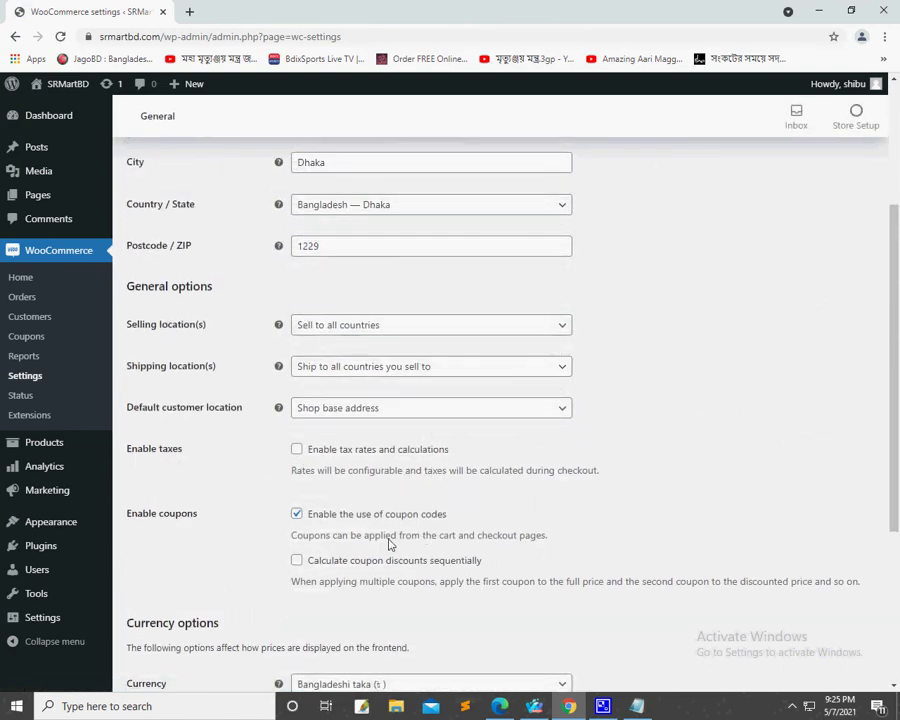
pyautogui.scroll(3, 376, 515)
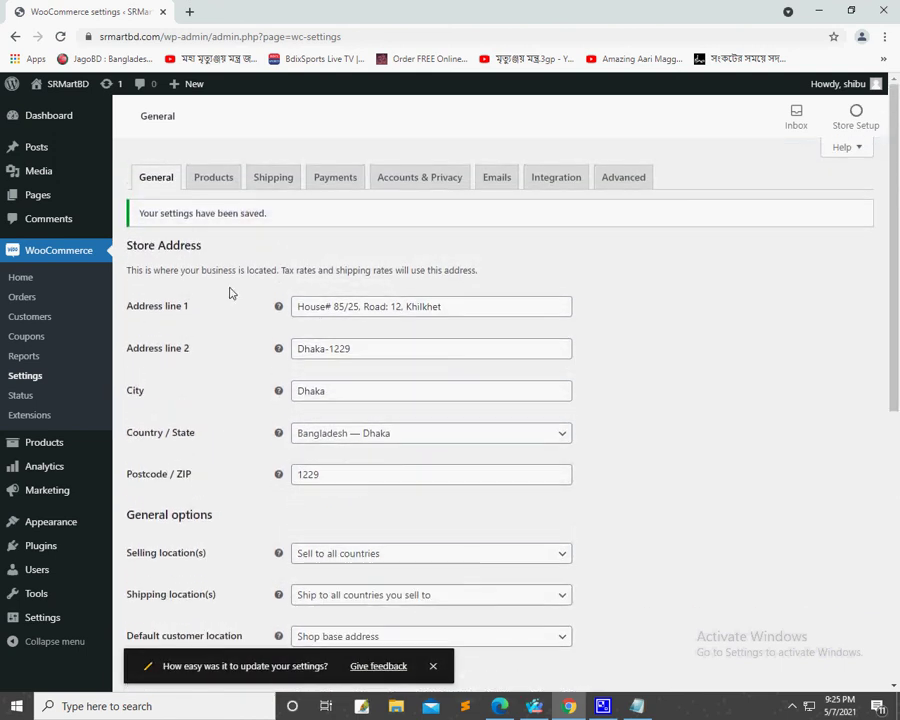
pyautogui.click(231, 185)
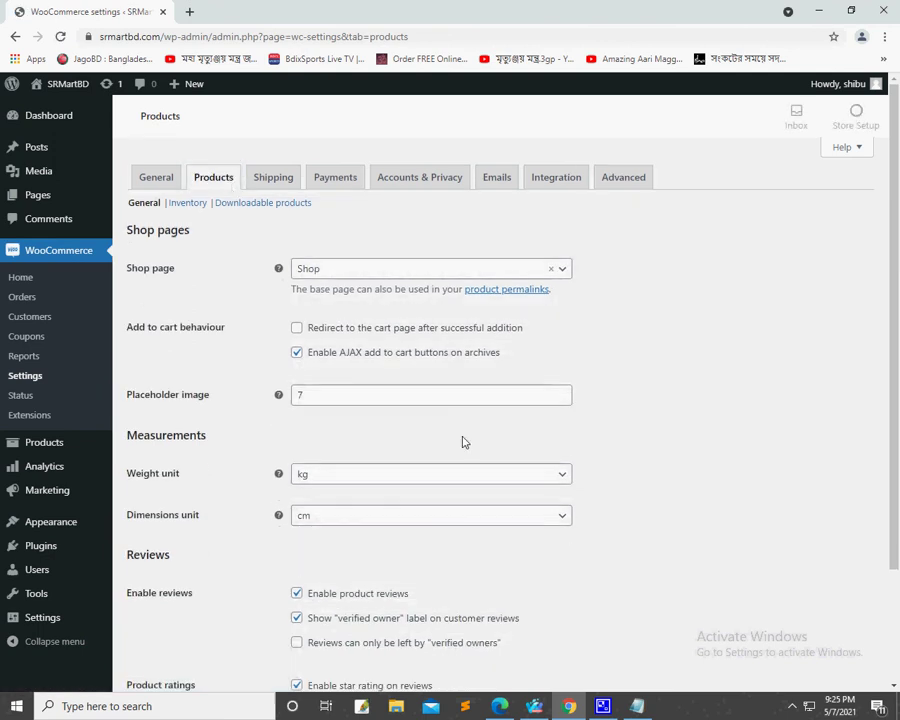
# Step: Save the Products settings with kg weight, cm dimensions and star-rated product reviews enabled
pyautogui.scroll(-1, 762, 427)
pyautogui.scroll(1, 760, 426)
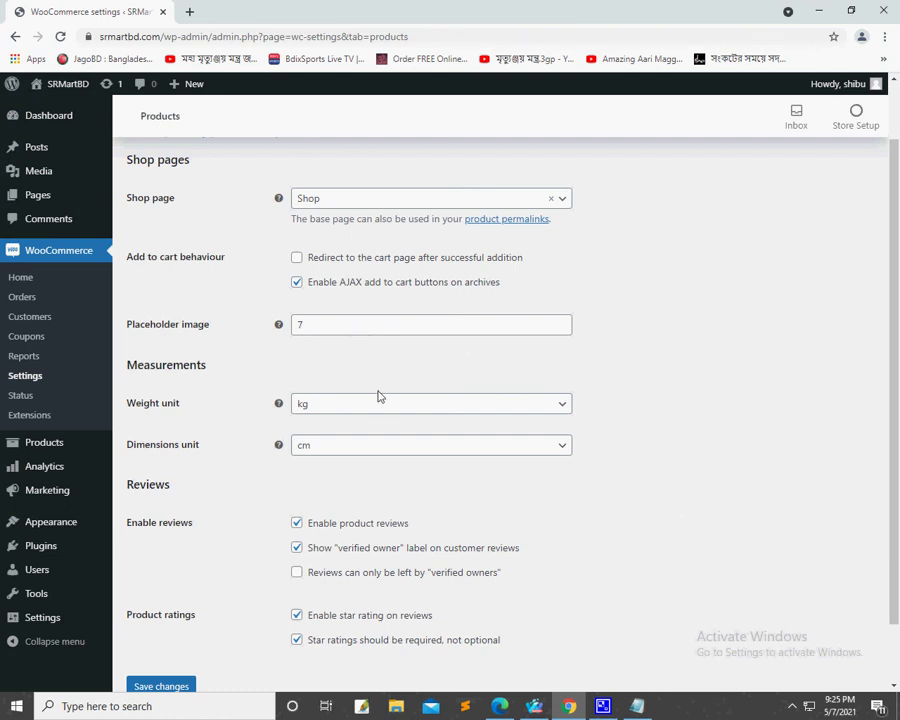
pyautogui.scroll(-1, 497, 453)
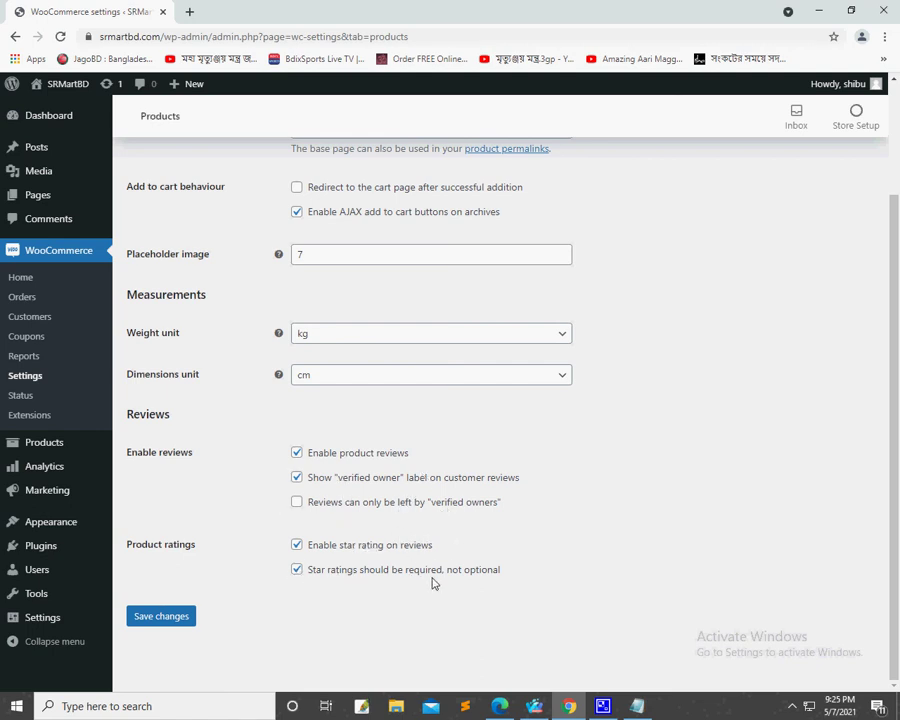
pyautogui.click(150, 620)
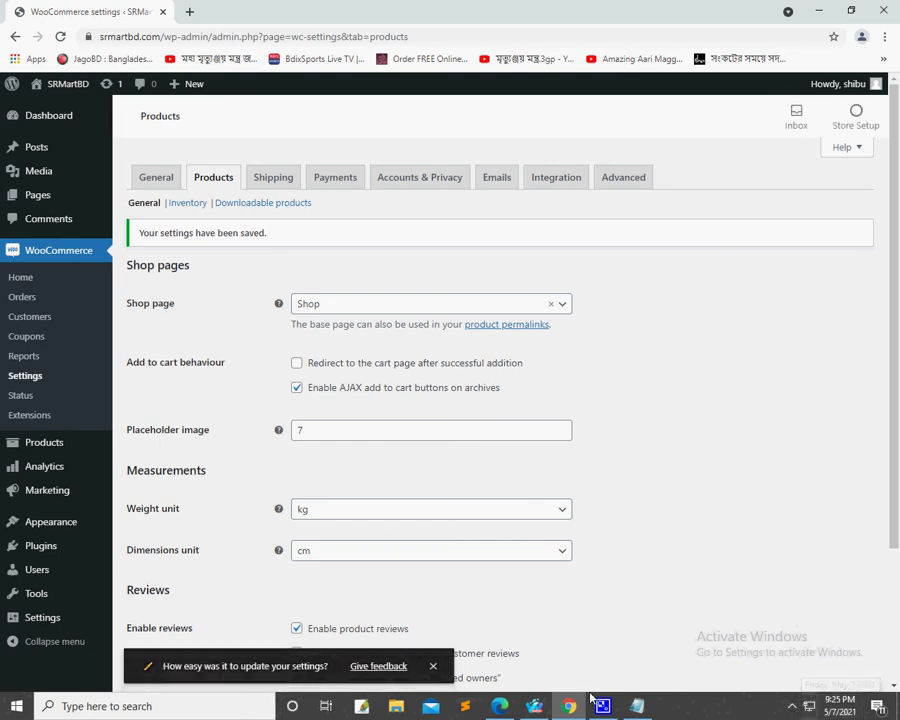
pyautogui.click(791, 706)
pyautogui.rightClick(838, 652)
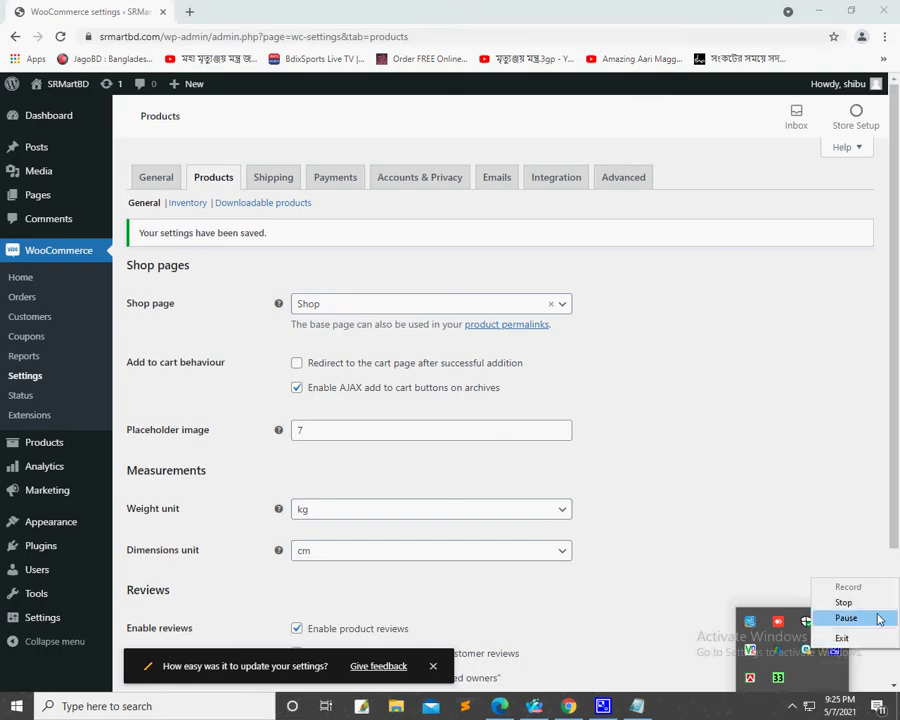